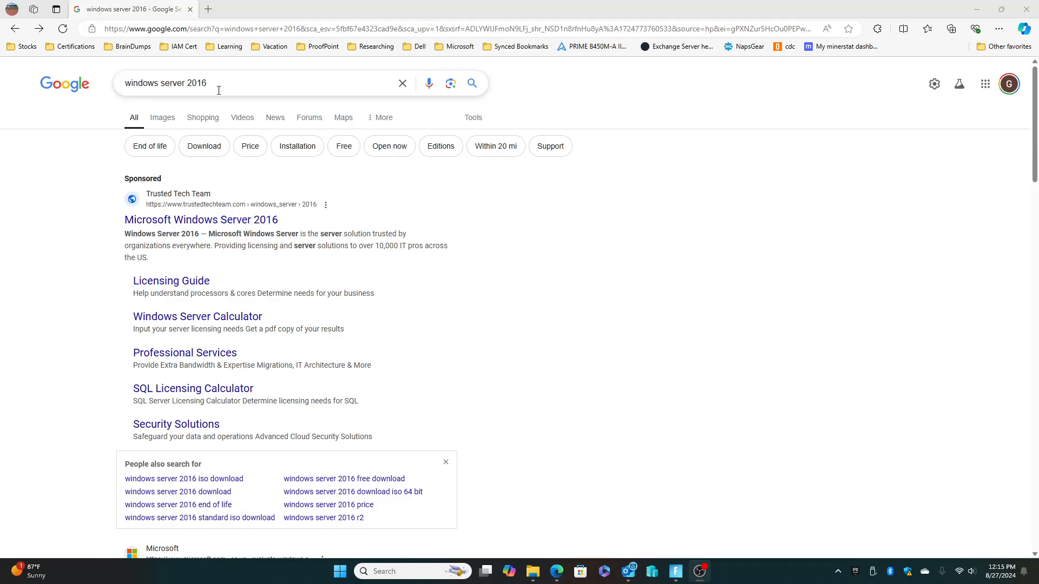
Open Microsoft's Windows Server 2016 Eval Center page from the search results and go to its ISO download form.
scroll(257, 280, down, 2)
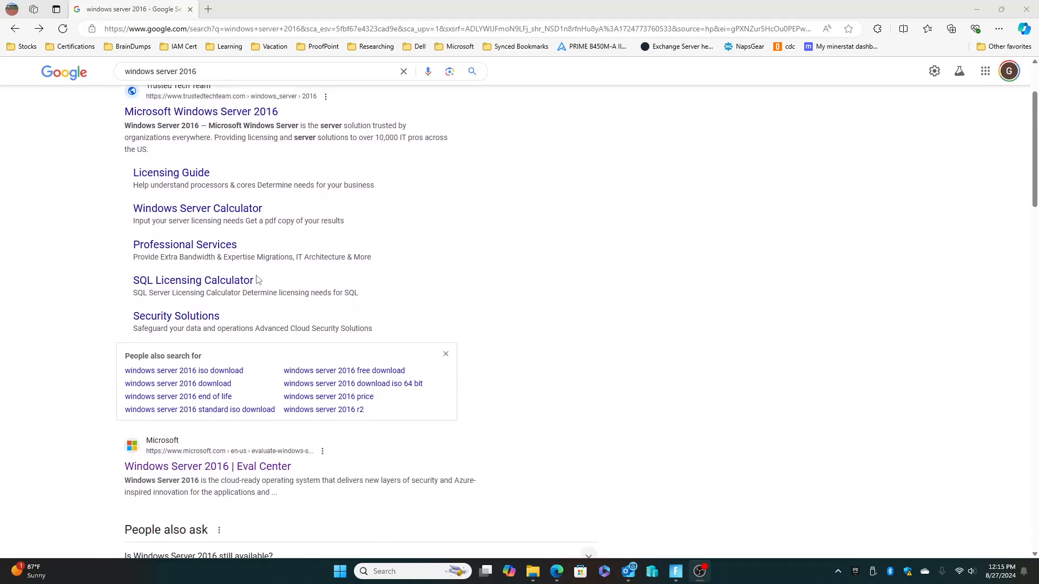
scroll(257, 280, down, 2)
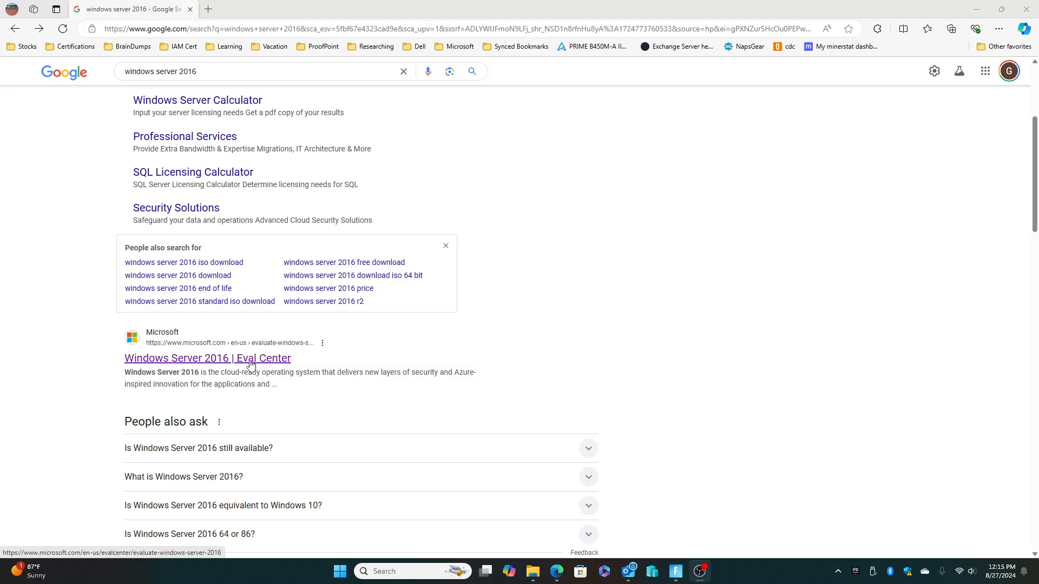
click(220, 362)
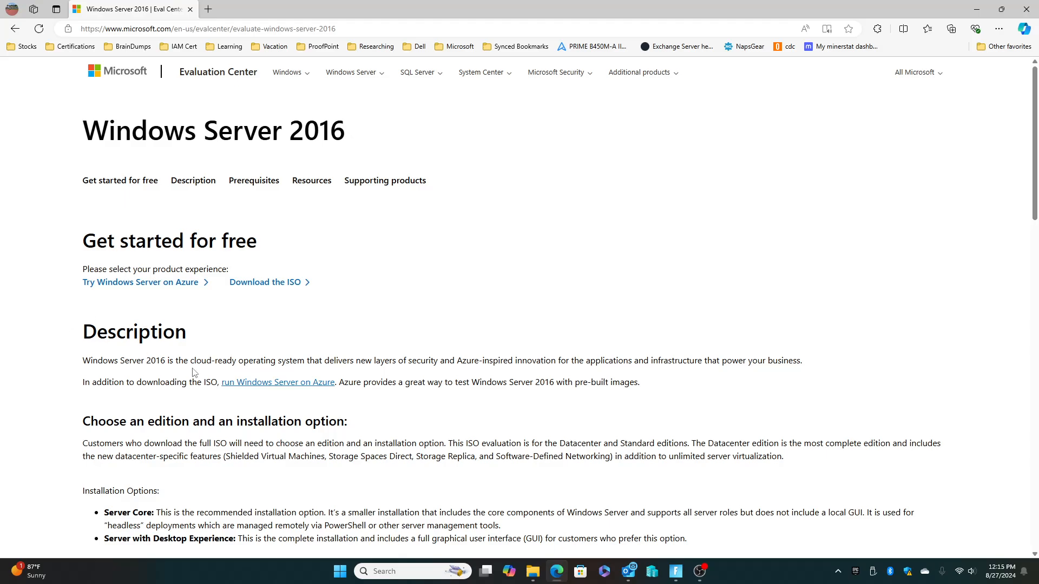
click(272, 287)
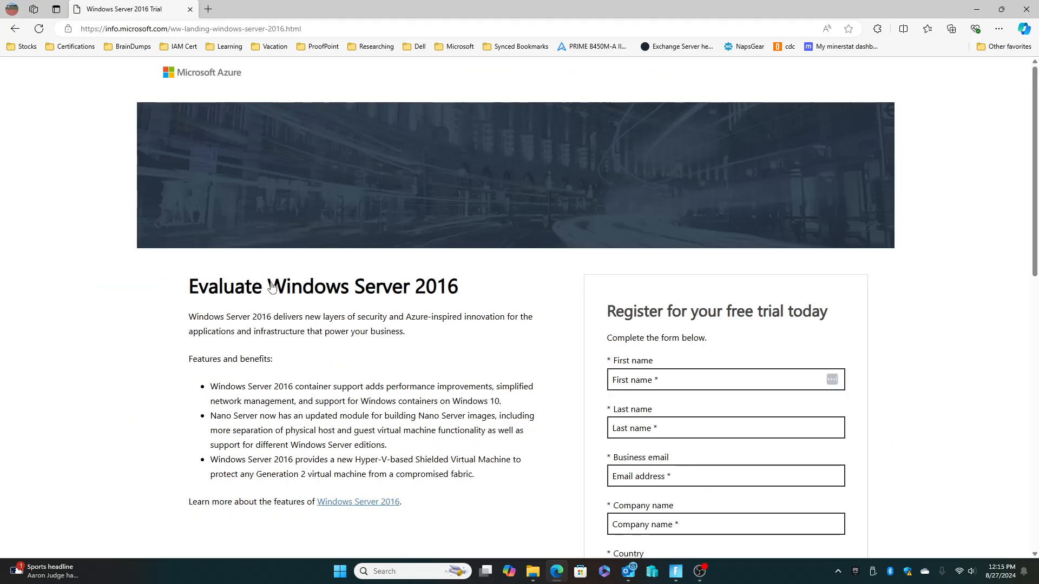
Review the fields of the free trial registration form, and return to the Windows Server 2016 evaluation page.
scroll(655, 378, down, 1)
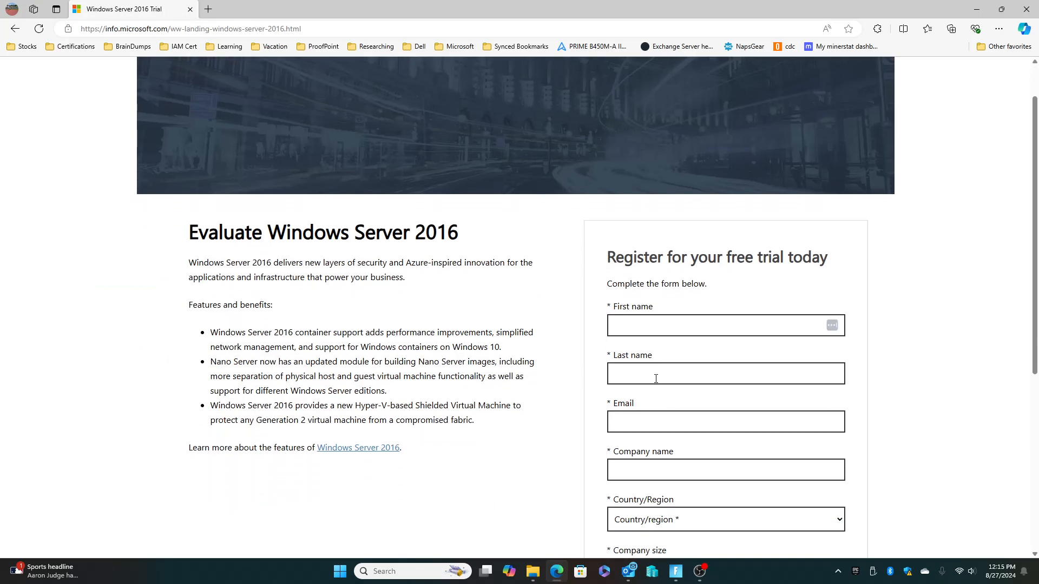
scroll(655, 378, down, 2)
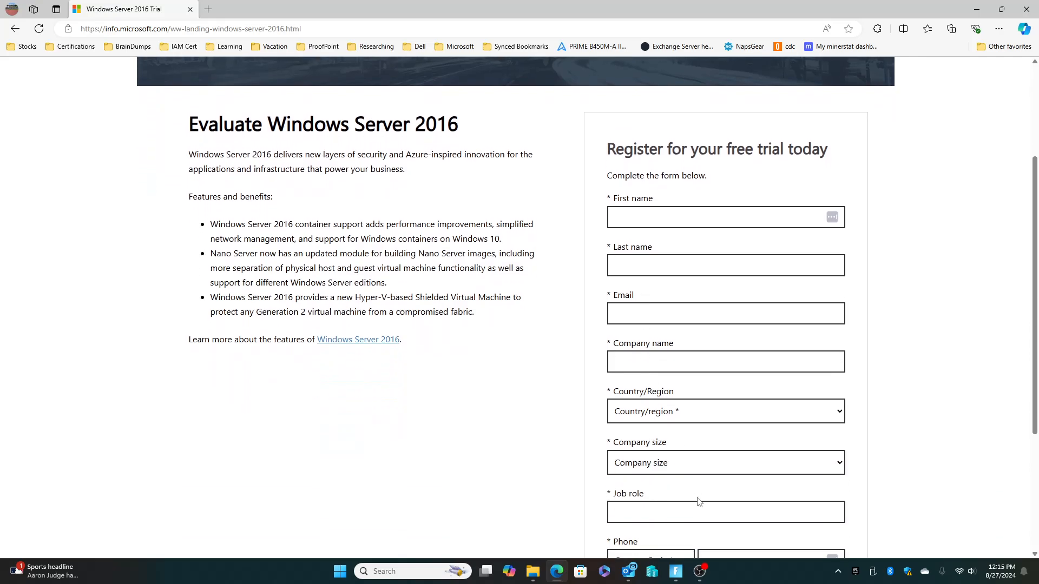
scroll(426, 398, down, 4)
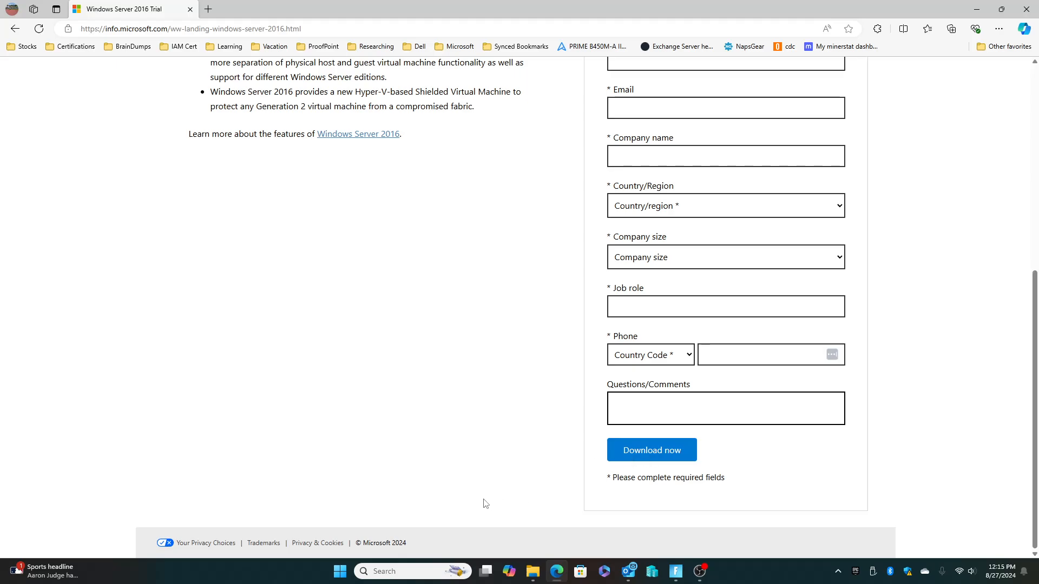
click(15, 30)
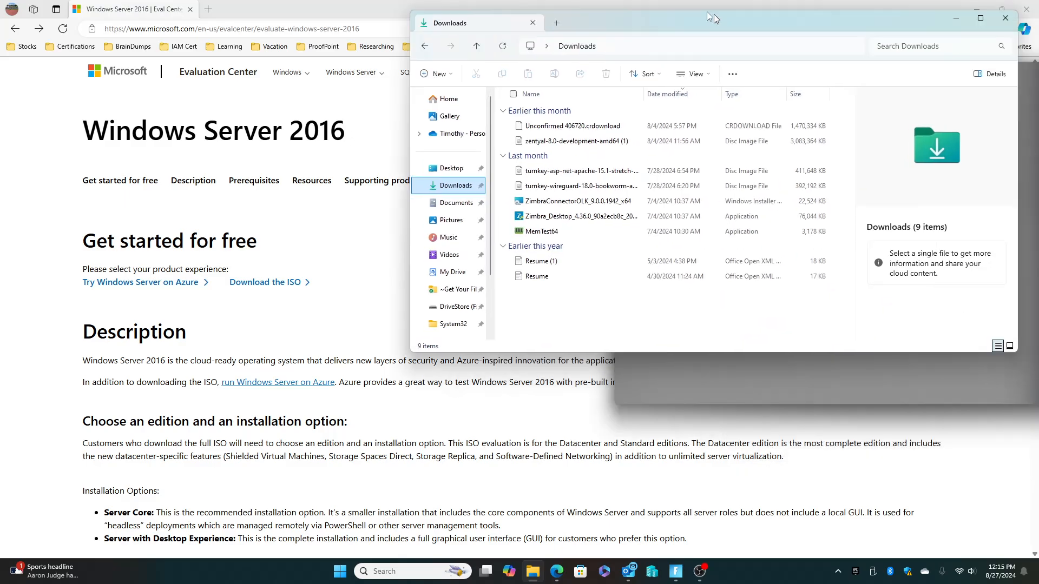
In a maximized File Explorer, open the VM folder on DriveStore (F:) and widen the Name column to read the ISO file name.
double_click(707, 12)
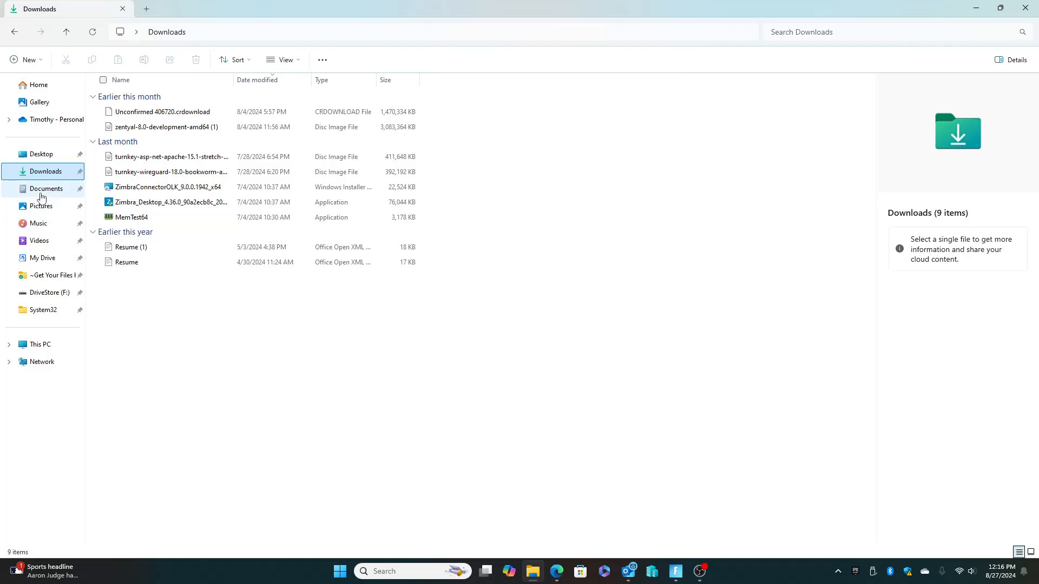
click(42, 298)
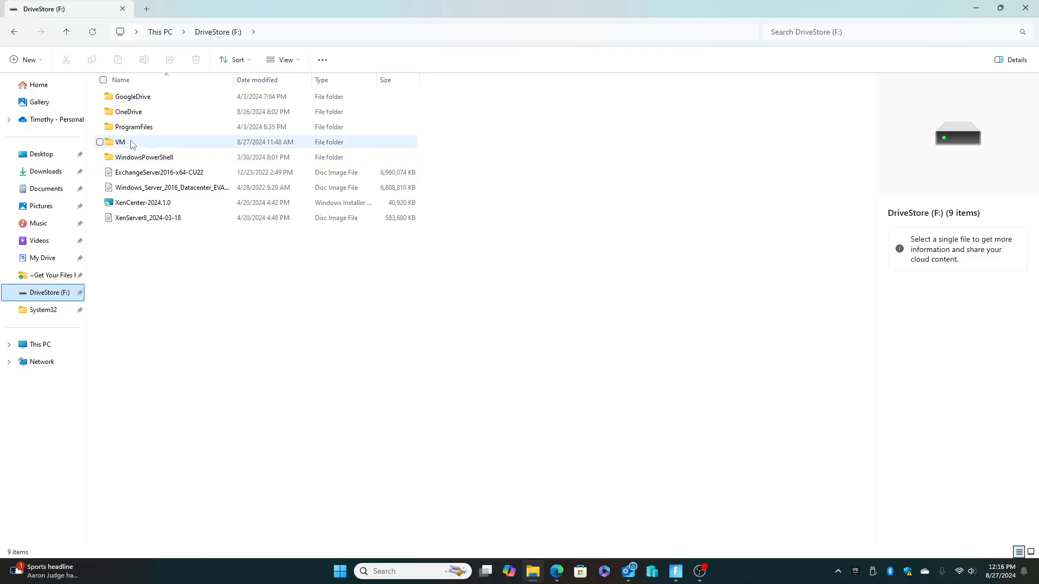
double_click(132, 143)
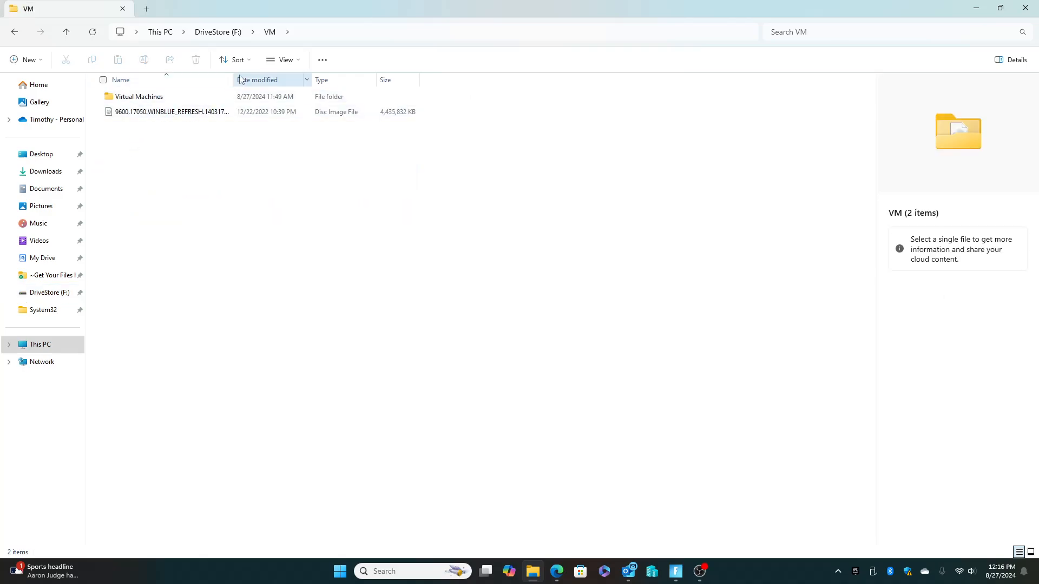
drag(233, 78, 339, 79)
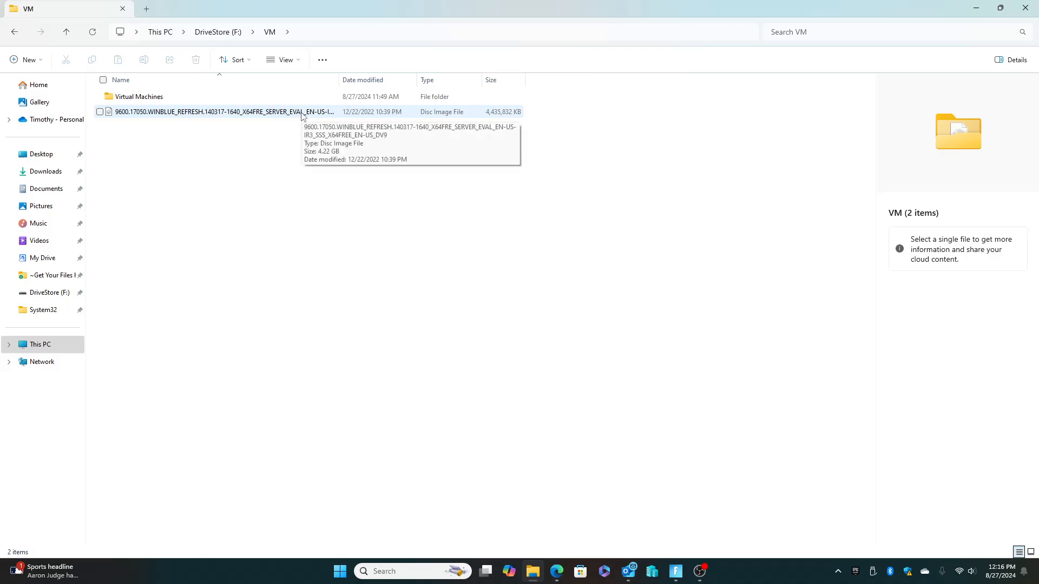
Switch to Hyper-V Manager and check the default virtual hard disk folder in the Hyper-V settings without changing it.
click(652, 576)
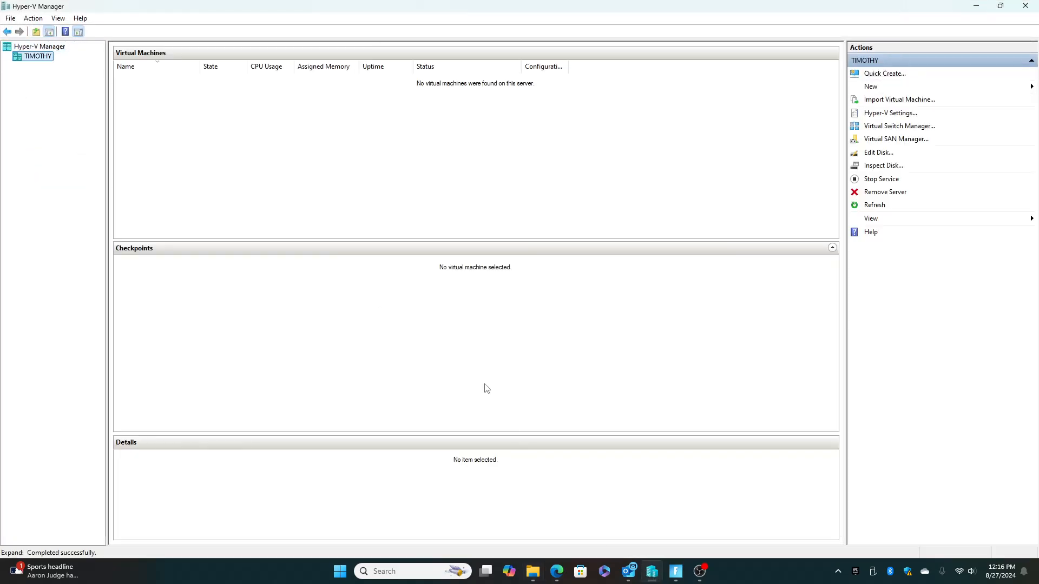
click(265, 187)
click(898, 115)
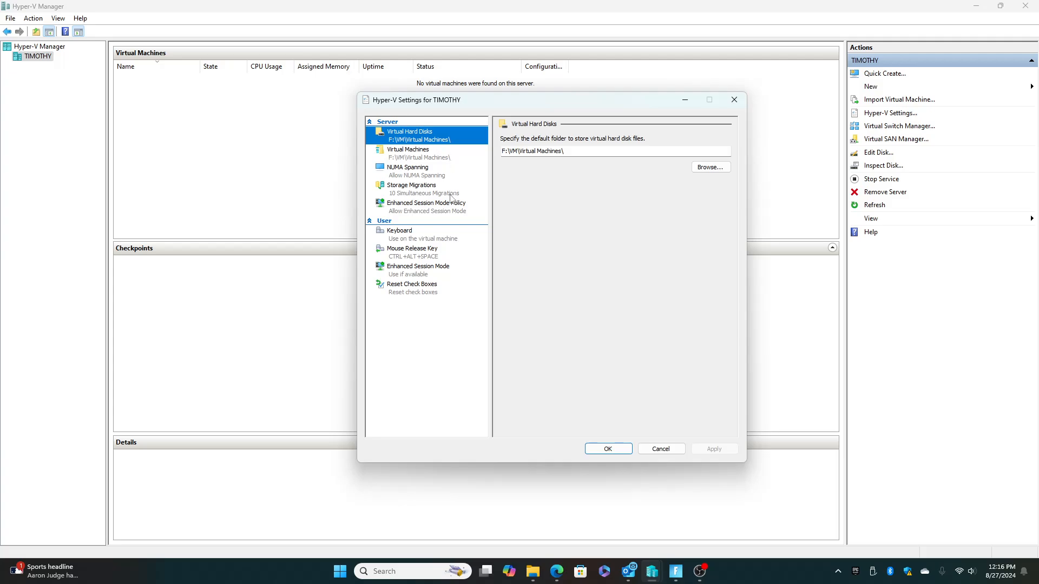
click(659, 450)
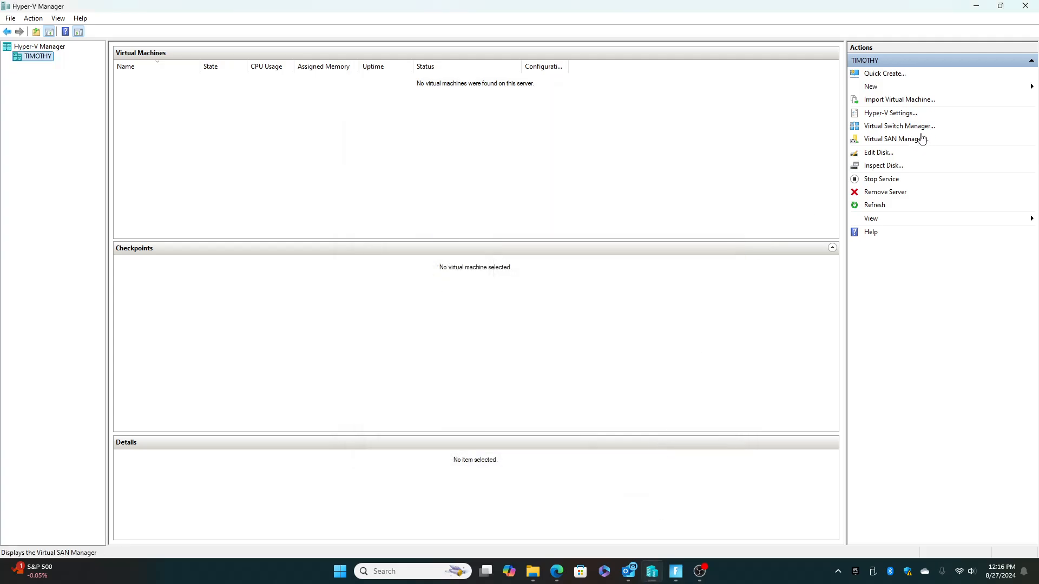
Review the External virtual switch's connection types in Virtual Switch Manager, trying Private network, and close it without saving changes.
click(898, 126)
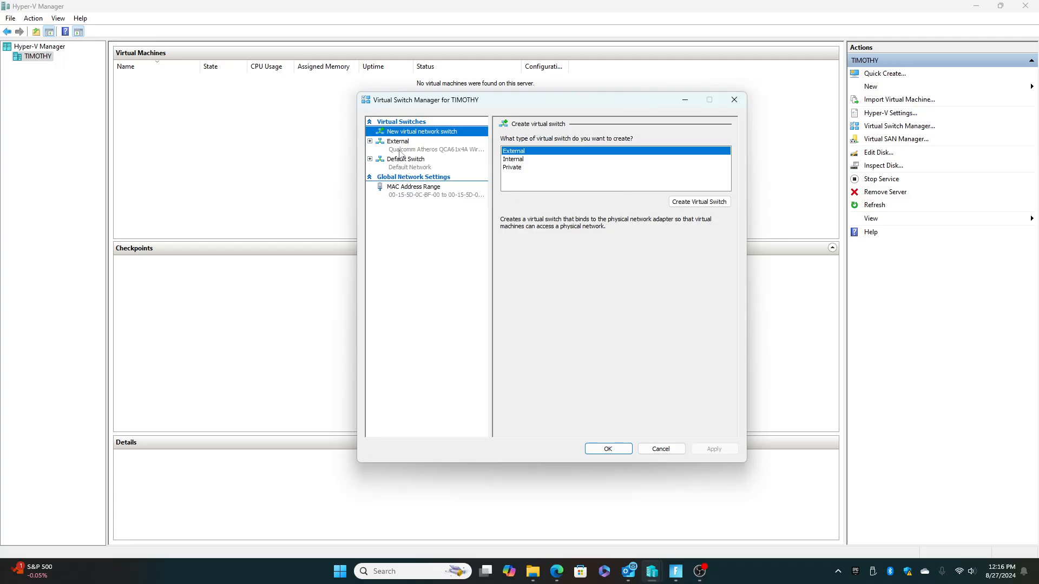
click(400, 147)
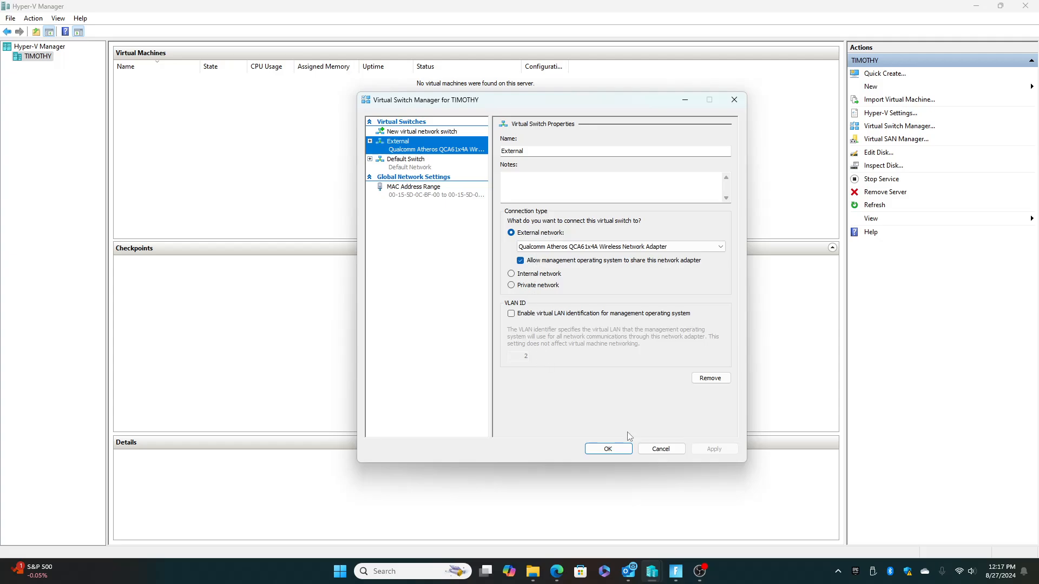
click(541, 286)
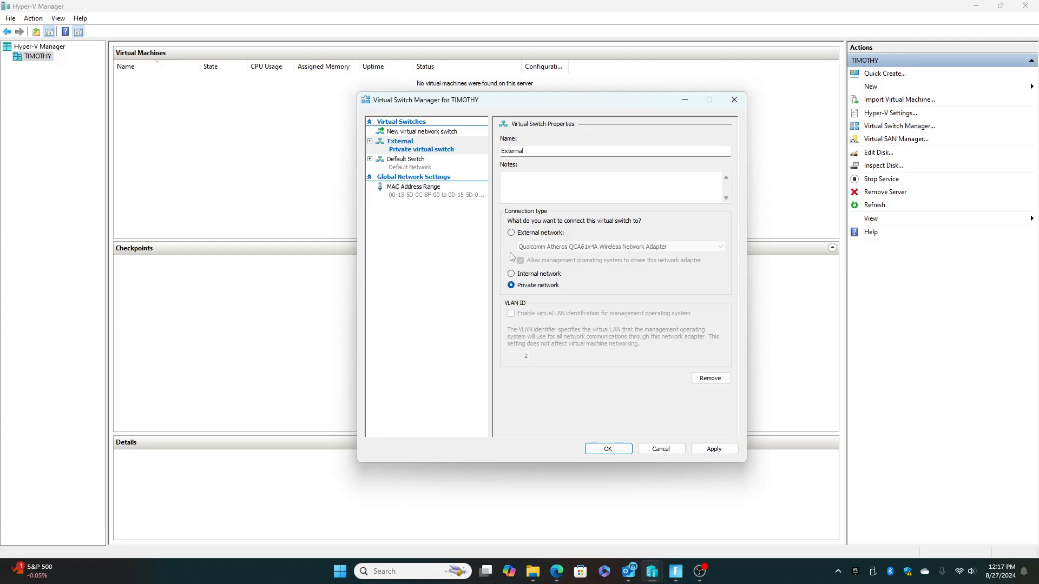
click(512, 233)
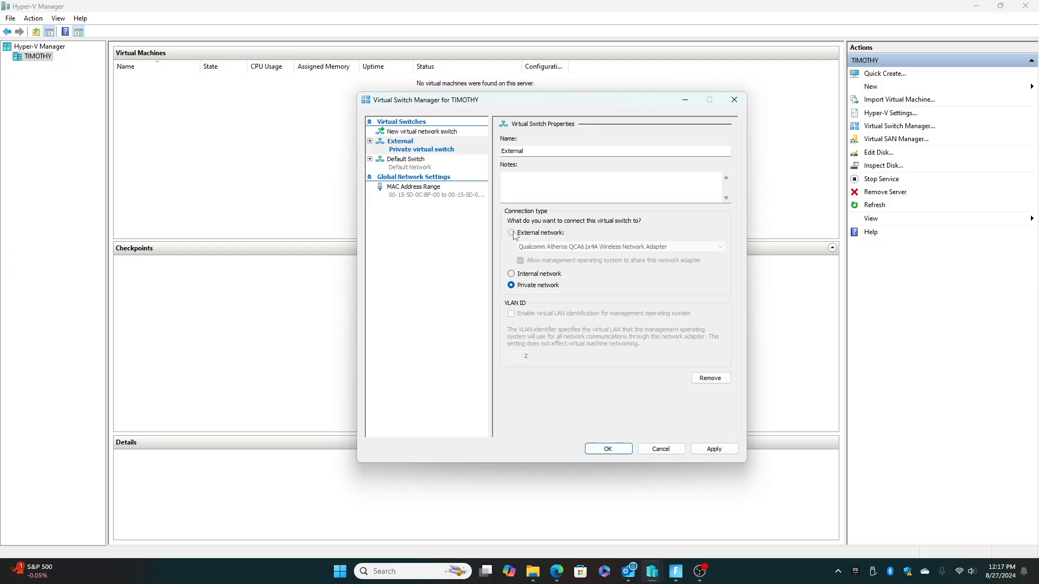
click(659, 450)
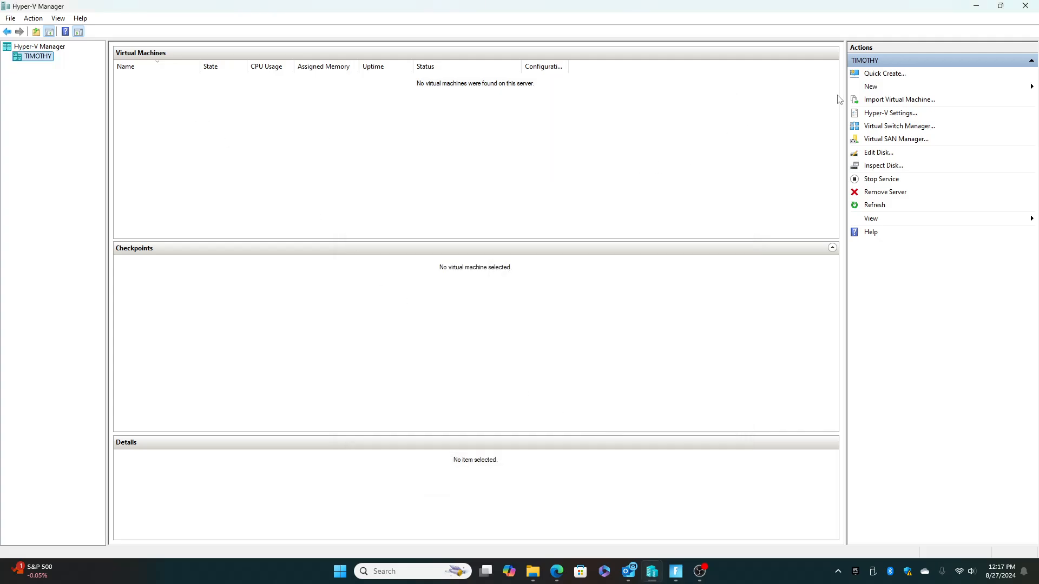
Start creating a new virtual machine with the wizard and name it Image.
mouse_move(875, 88)
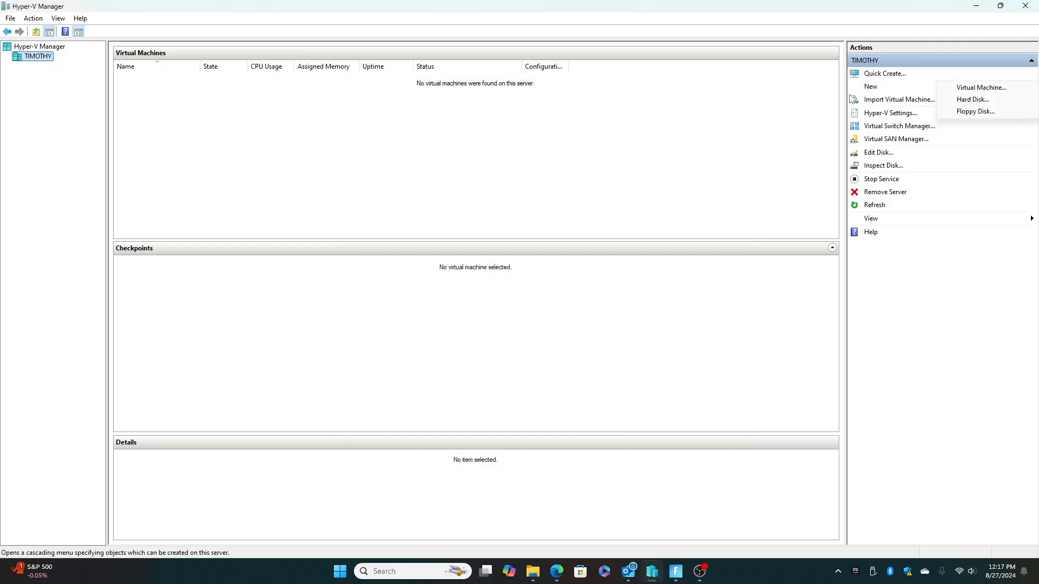
click(980, 85)
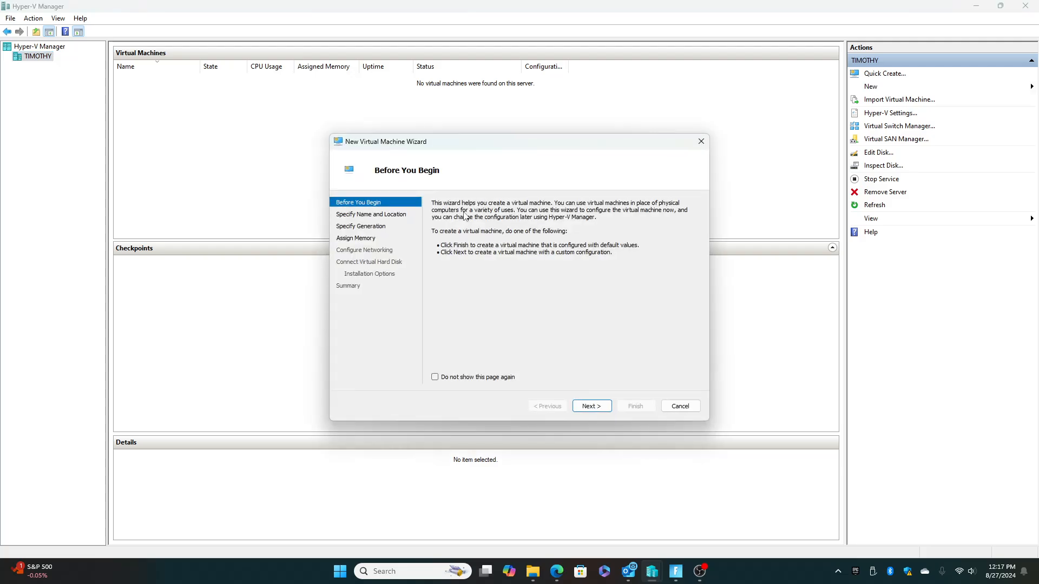
click(590, 406)
text(D)
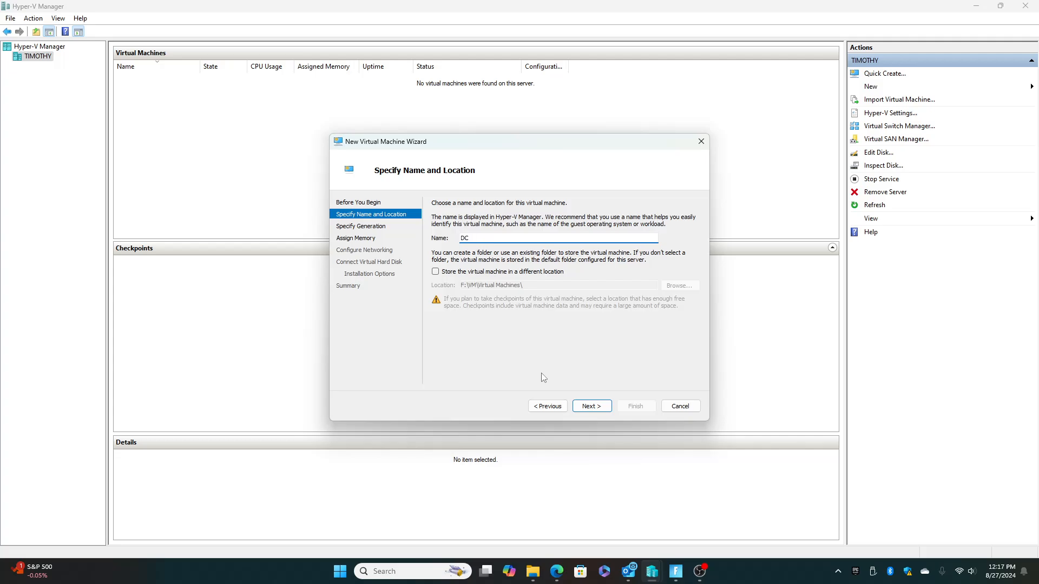
key(BackSpace)
text(Image)
Choose to store the virtual machine in a different location and browse to the VM folder on Drive60 (E:).
click(502, 272)
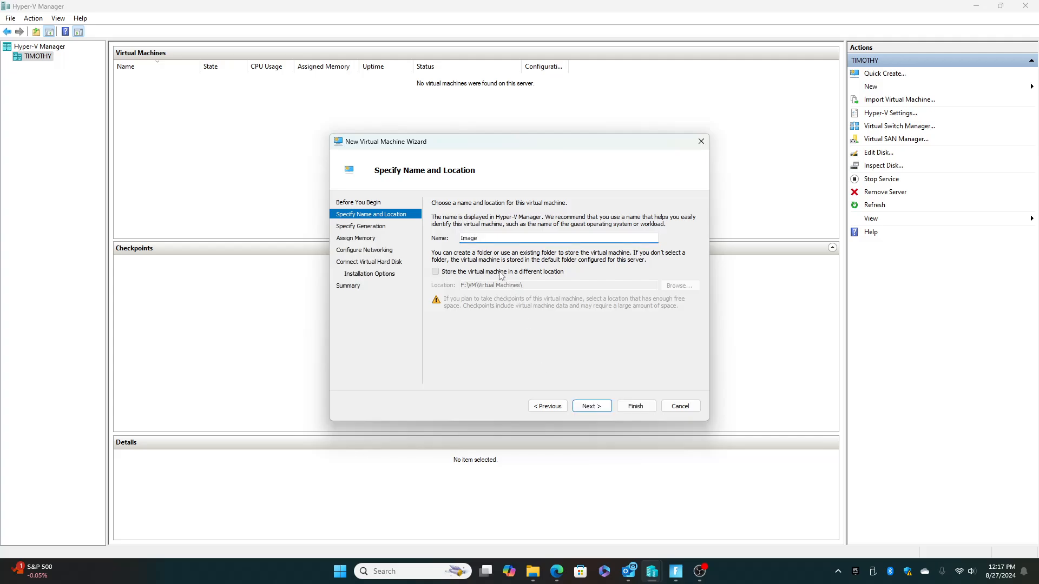
click(662, 284)
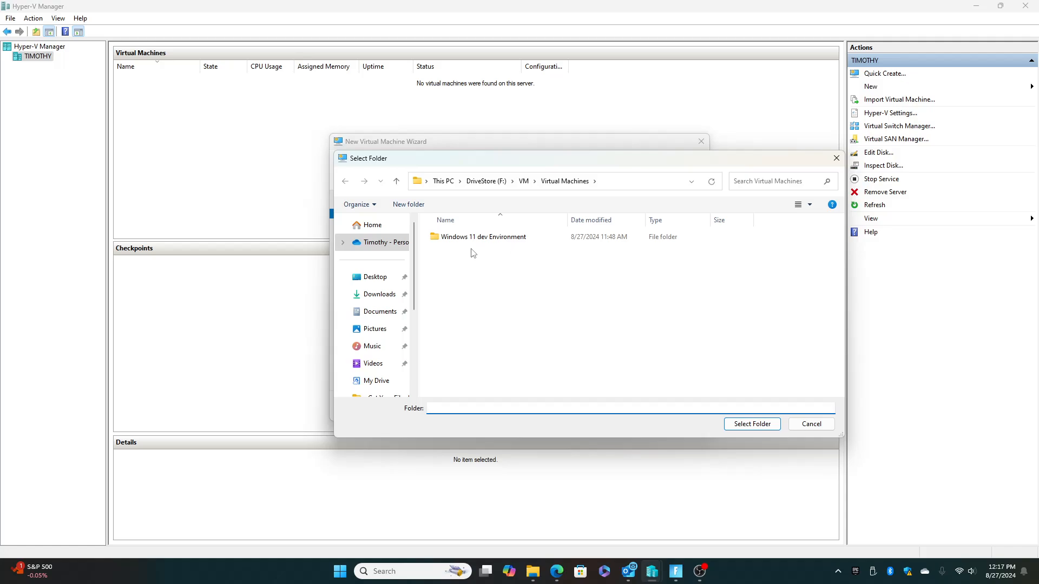
click(443, 180)
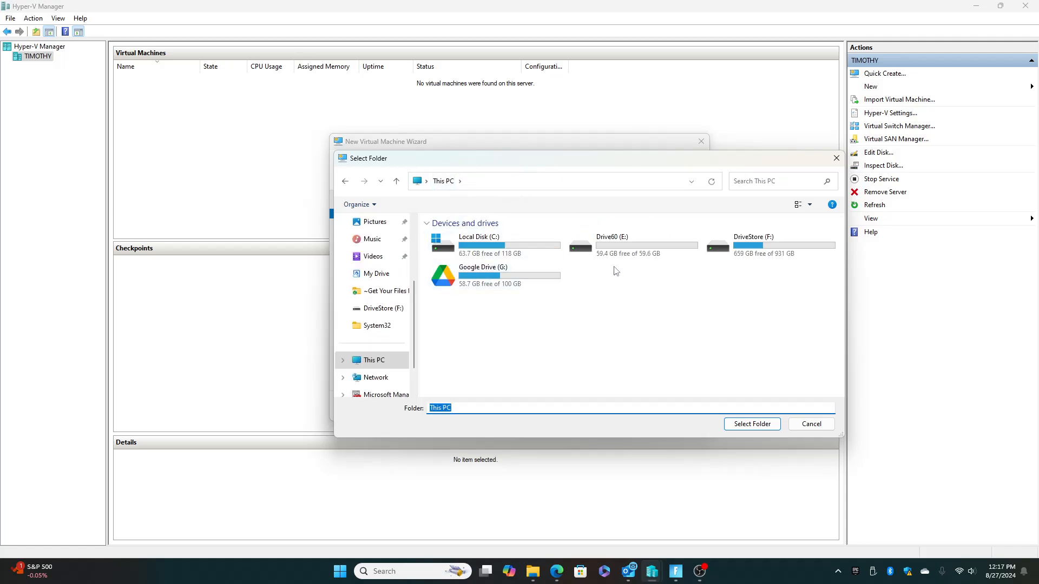
double_click(625, 249)
click(448, 242)
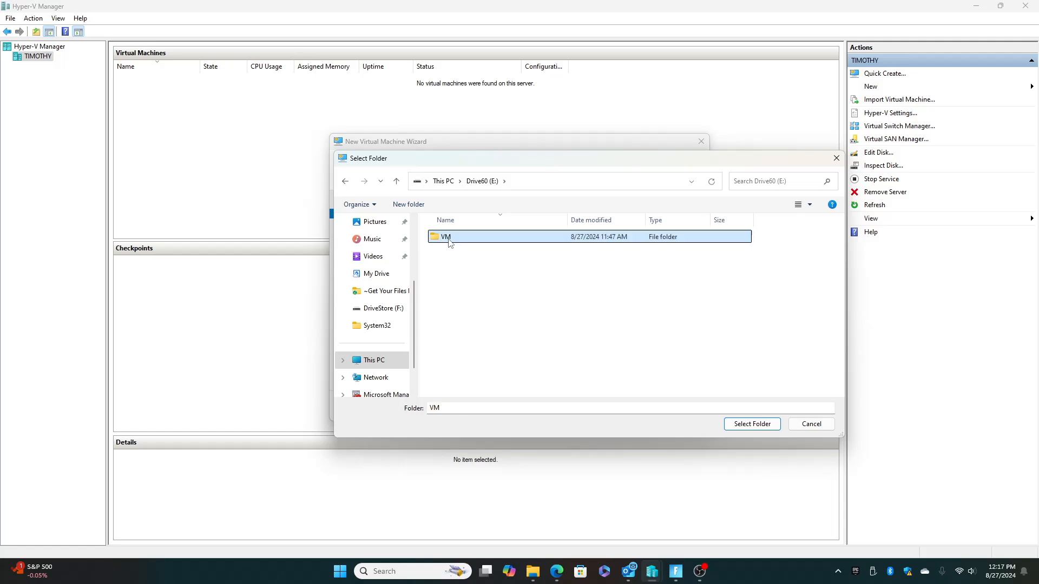
double_click(449, 239)
Create a folder named Image inside E:\VM and use it as the virtual machine's storage location.
click(409, 204)
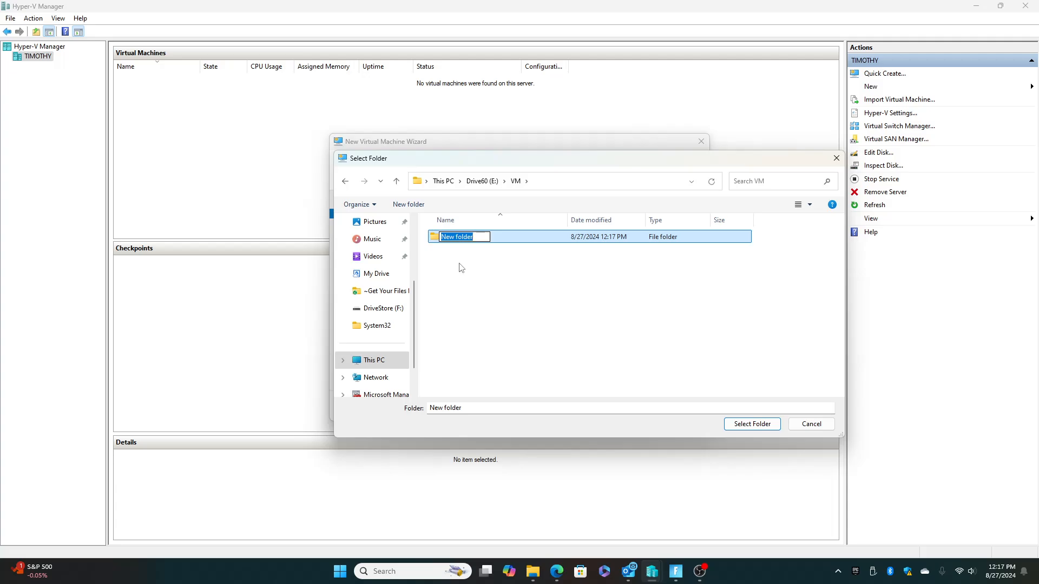
text(Image)
key(Return)
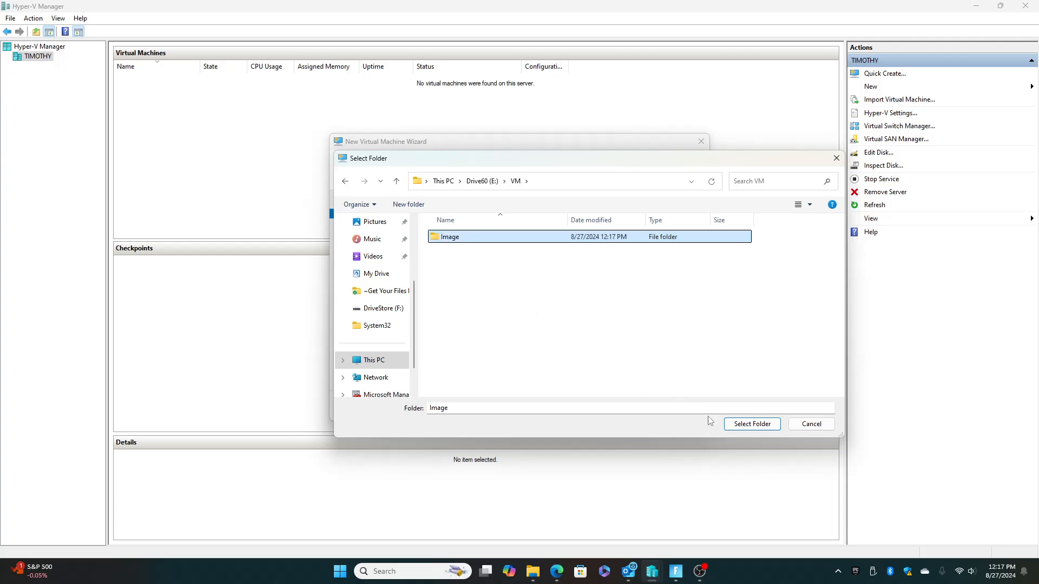
click(764, 425)
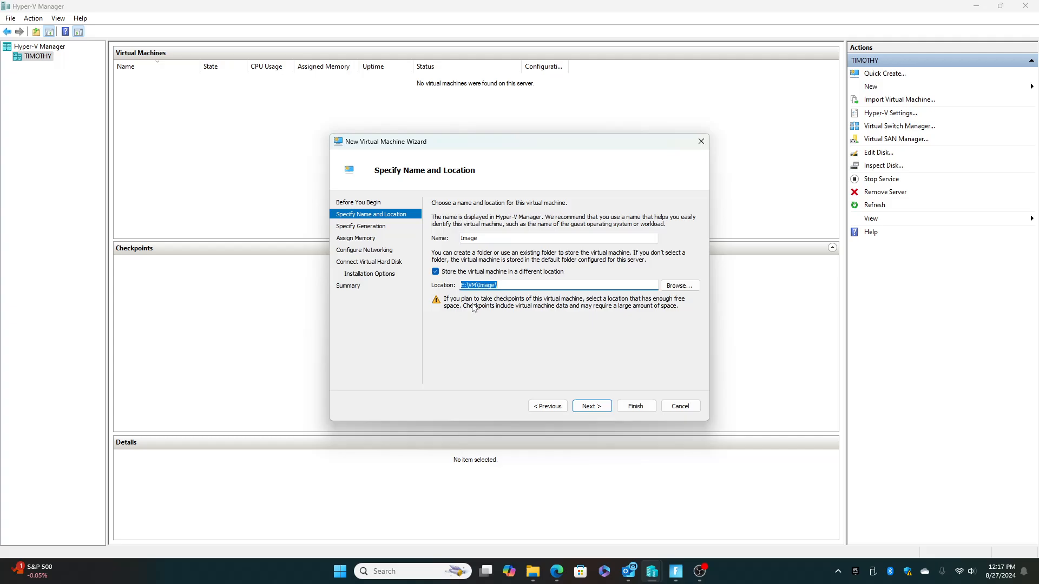
click(591, 406)
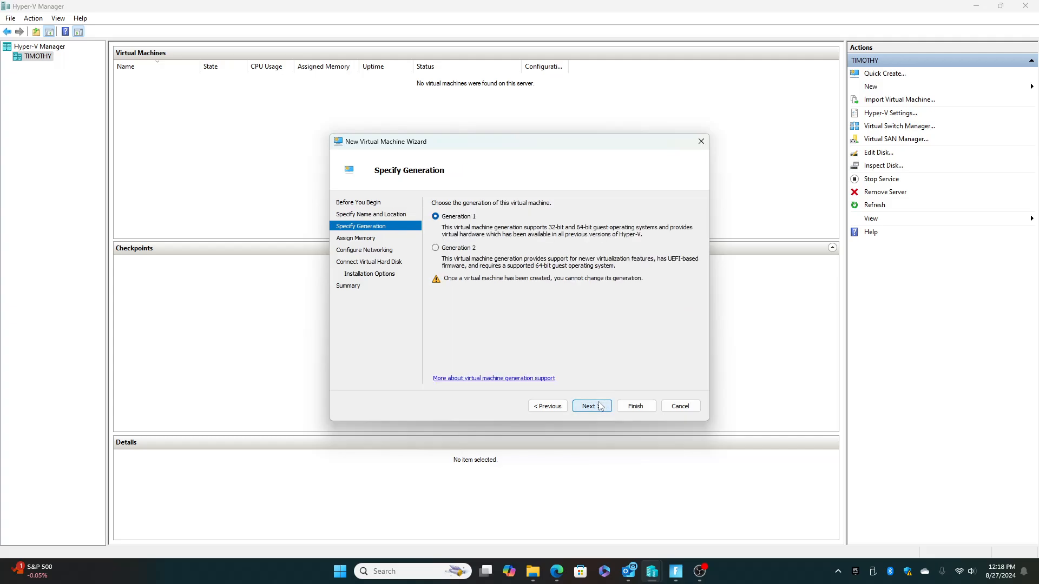
Make it a Generation 2 virtual machine and accept 4096 MB of startup memory with Dynamic Memory.
click(435, 248)
click(595, 412)
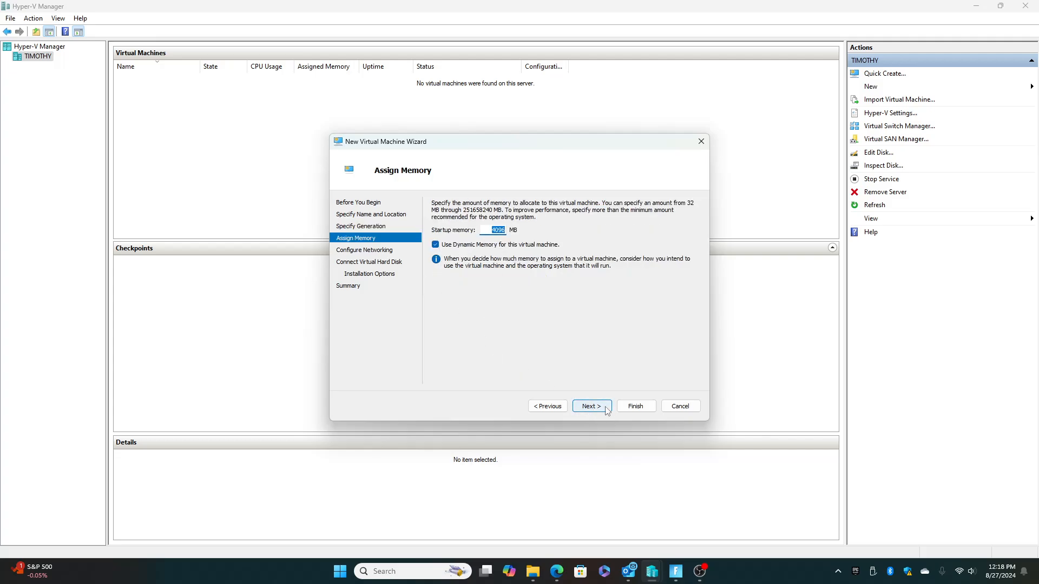
click(604, 410)
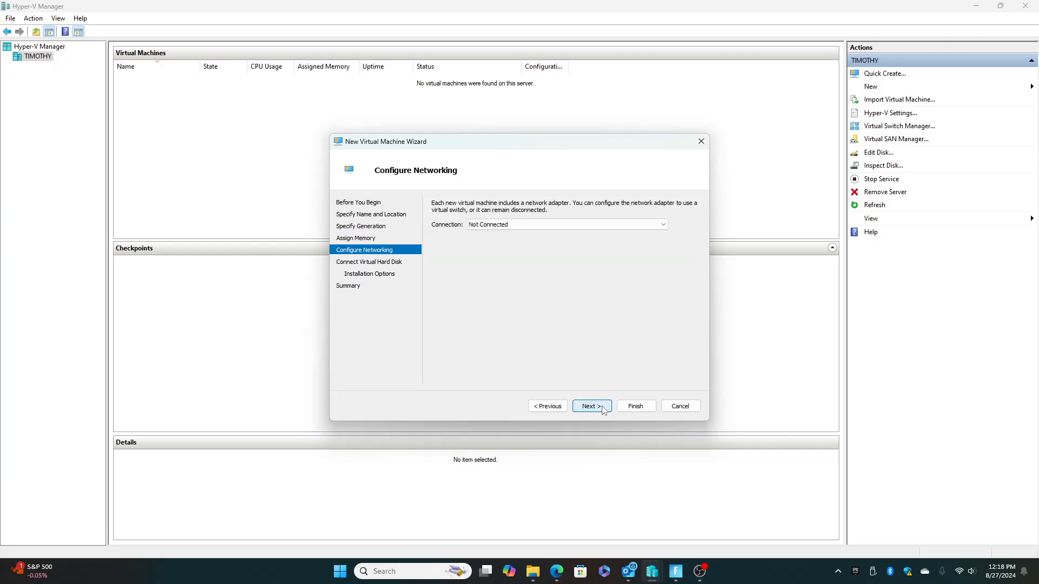
Connect the virtual machine's network adapter to the External virtual switch.
click(516, 226)
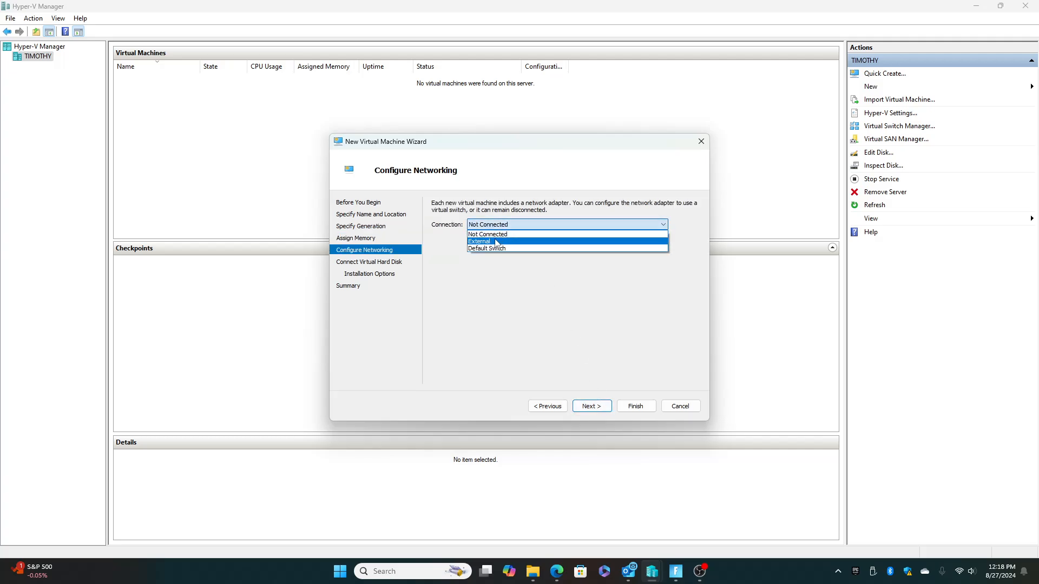
click(496, 242)
click(589, 406)
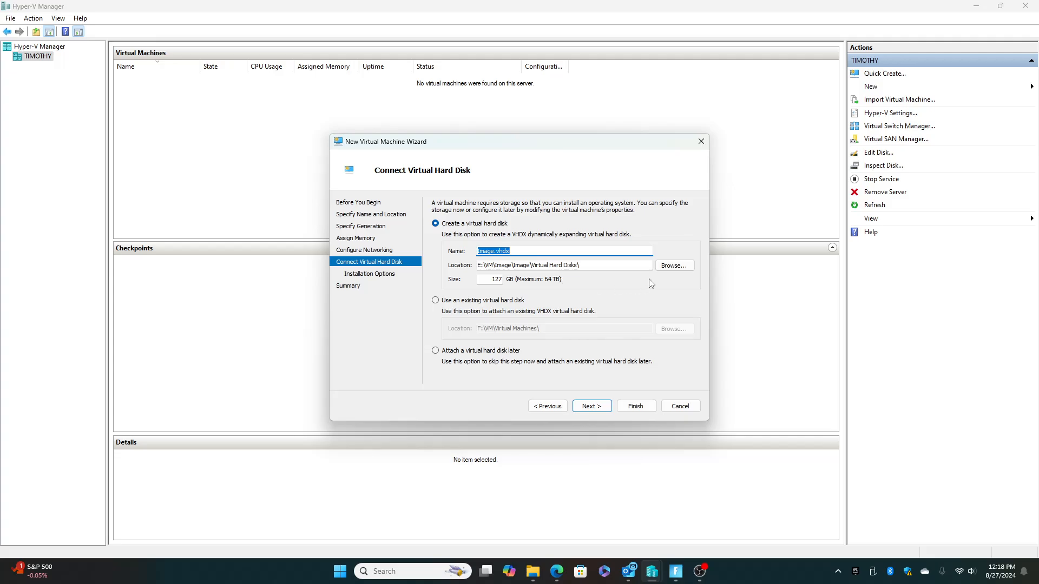
Create the virtual machine with the default 127 GB Image.vhdx disk, installing from the 9600.17050.WINBLUE_REFRESH ISO in the VM folder on DriveStore (F:).
click(589, 406)
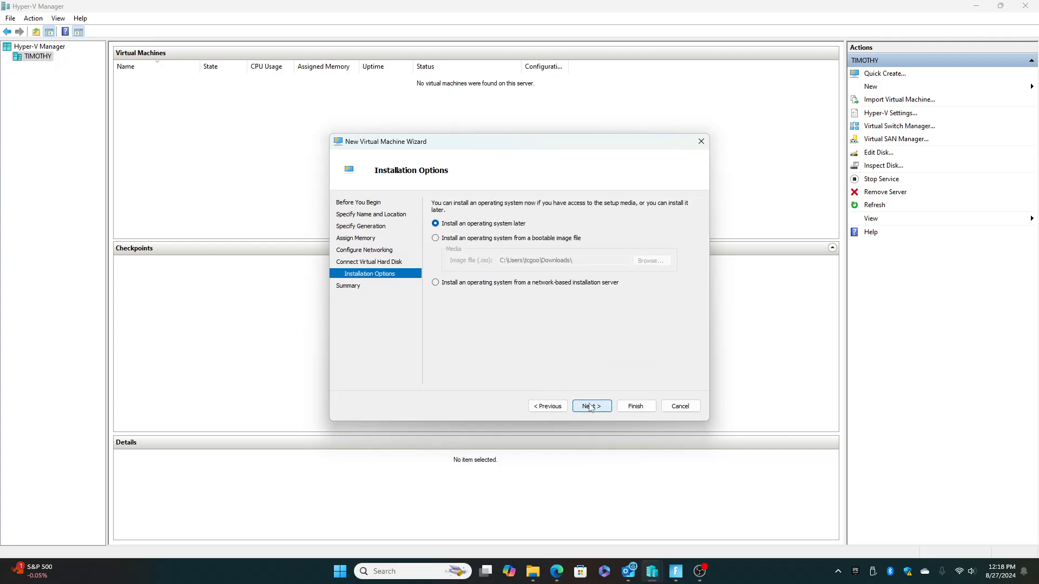
click(469, 238)
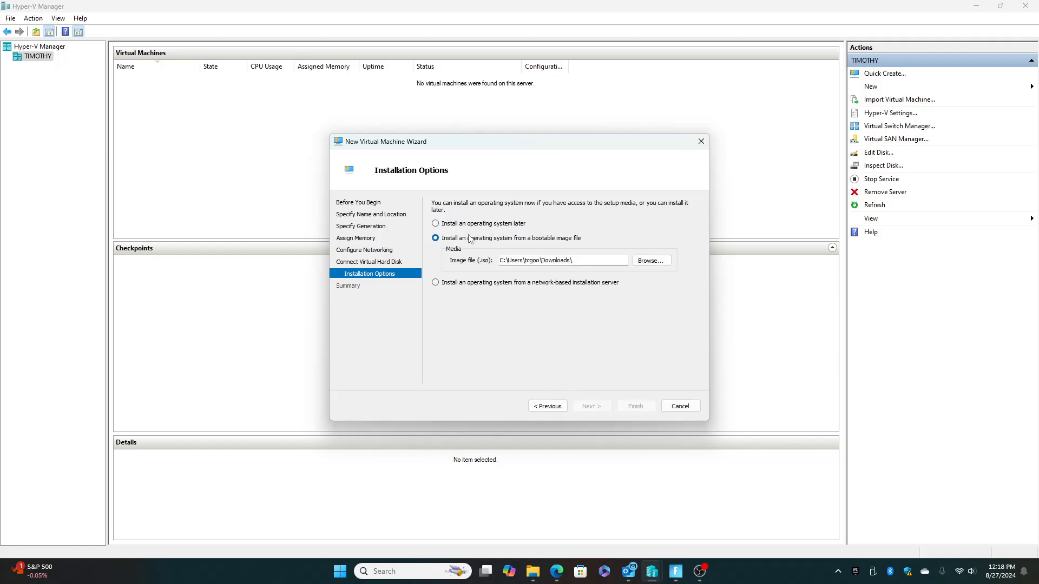
click(651, 261)
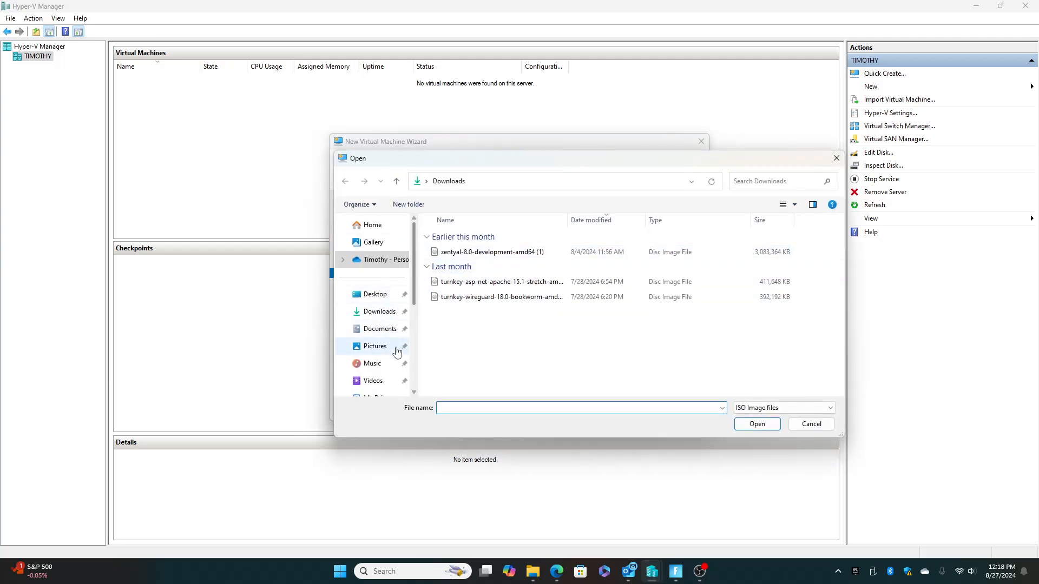
scroll(396, 352, down, 4)
click(383, 325)
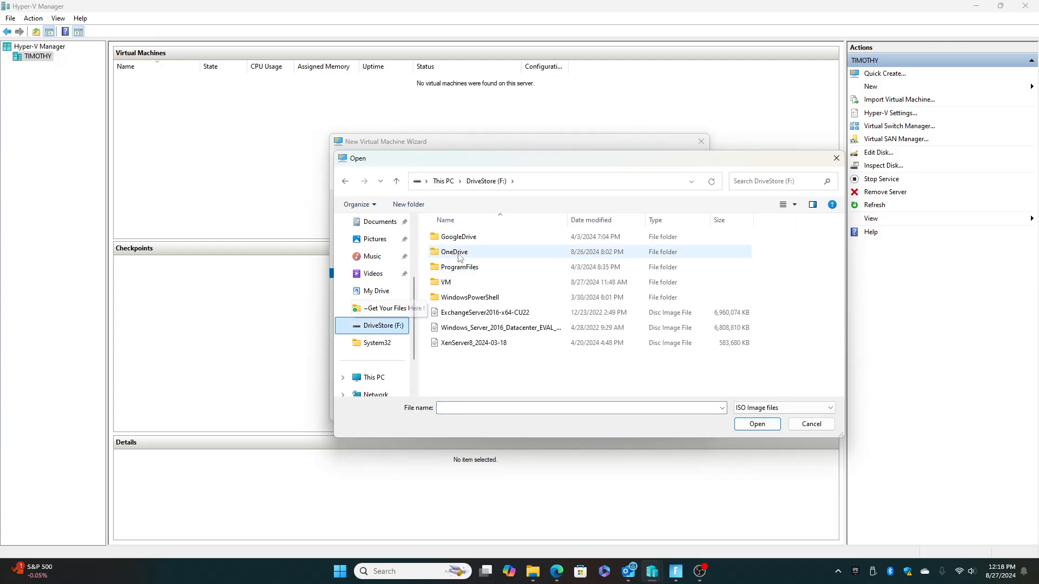
double_click(450, 283)
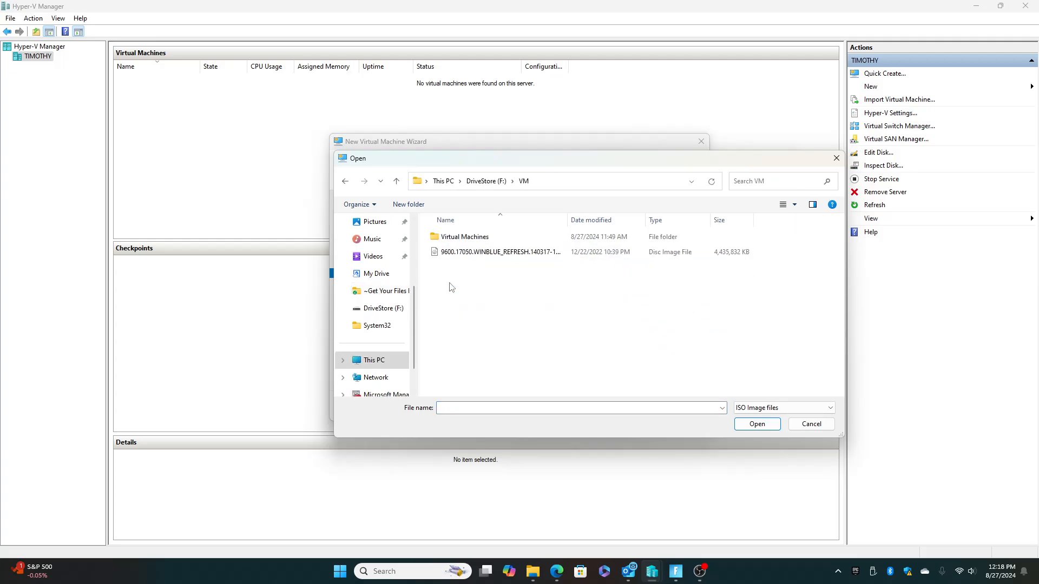
click(486, 253)
click(757, 424)
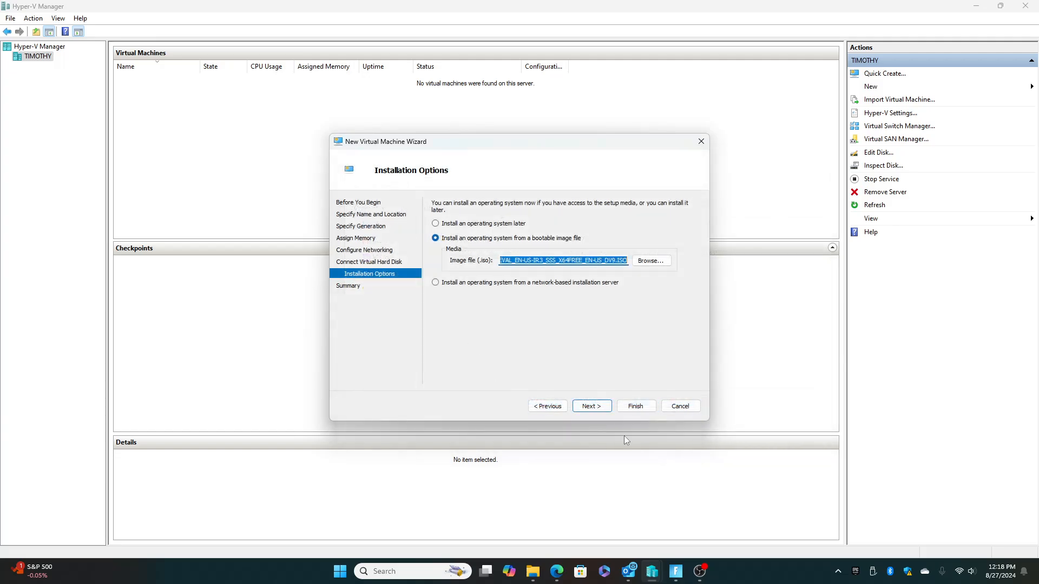
click(597, 408)
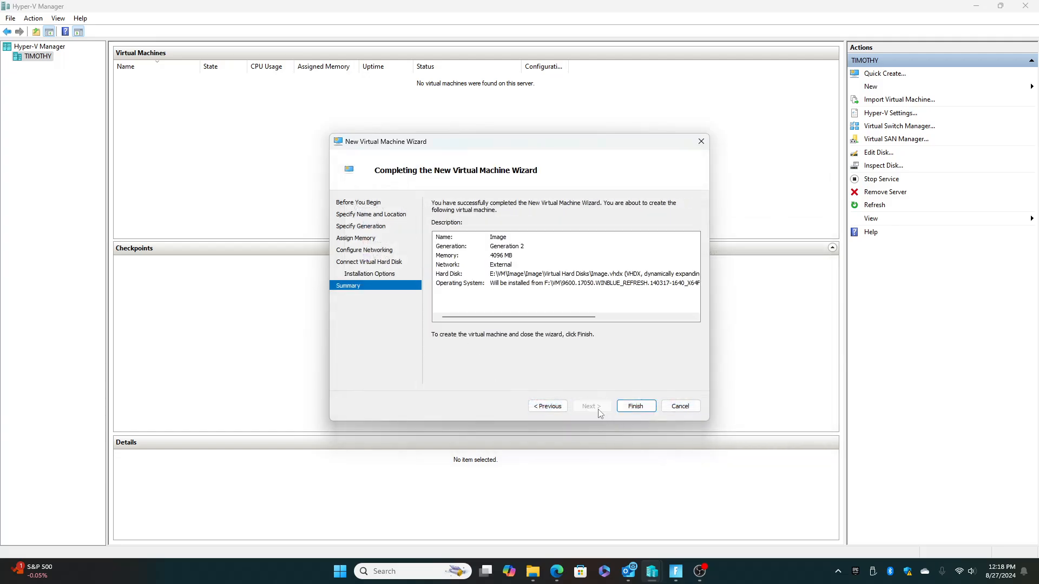
click(633, 407)
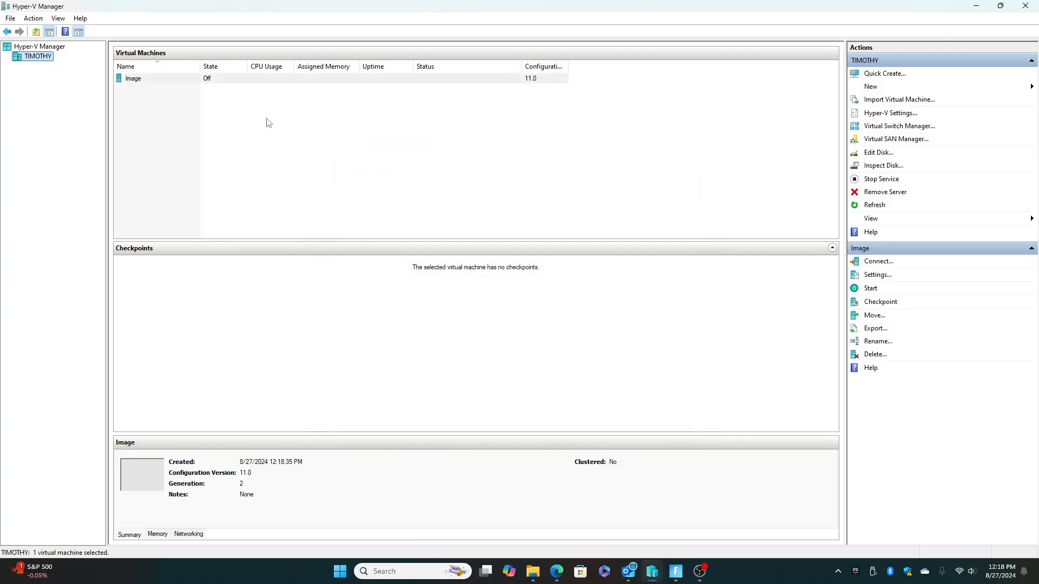
Connect to the Image virtual machine, start it and boot it from the attached installation DVD.
right_click(162, 81)
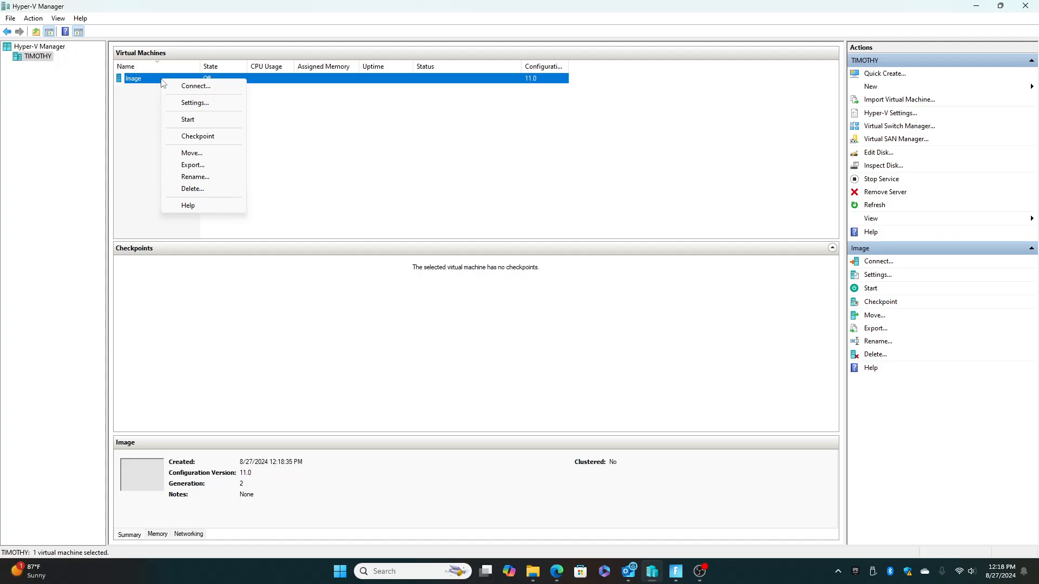
click(186, 88)
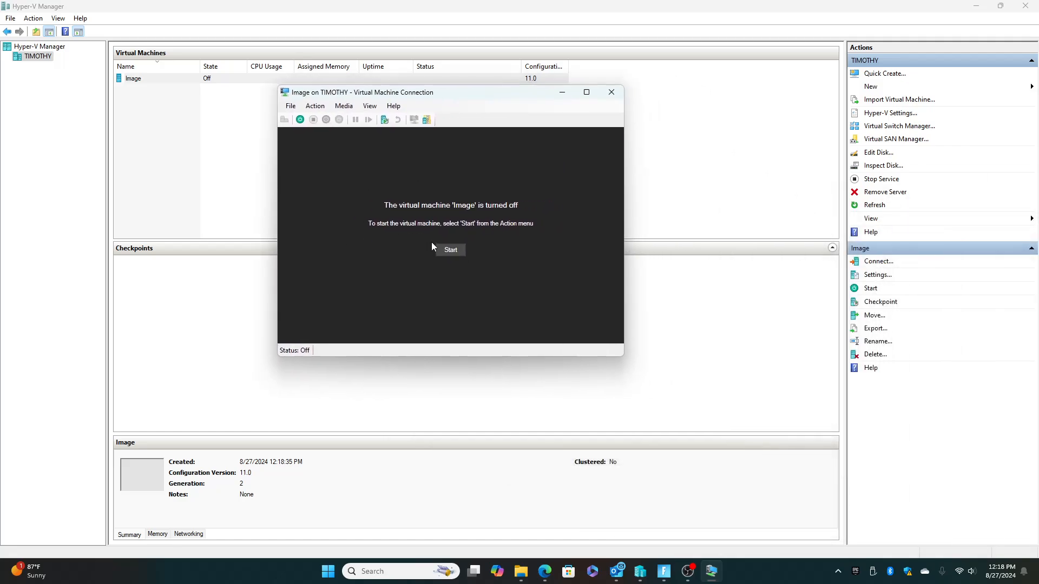
click(449, 249)
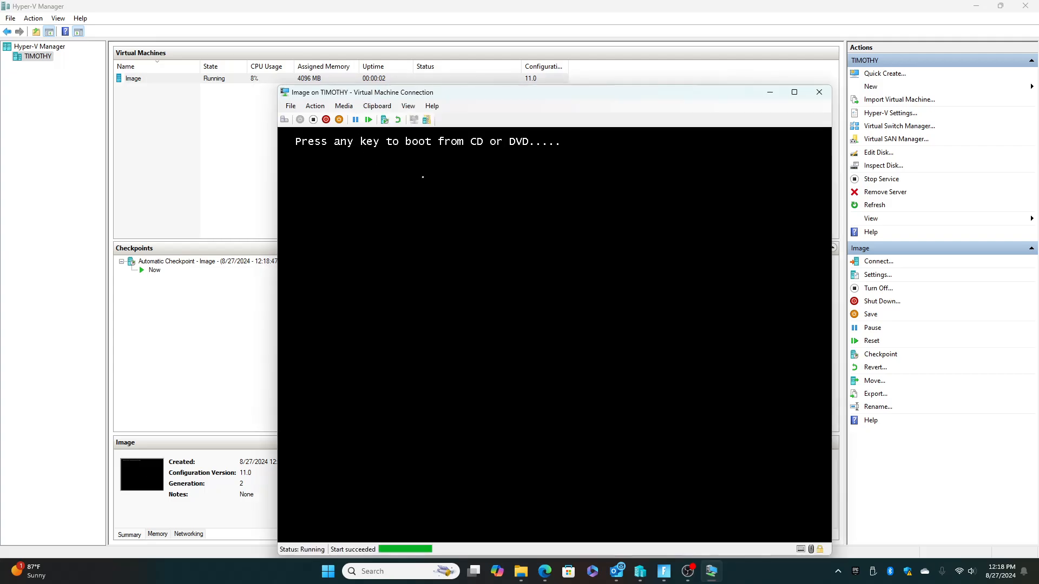
key(Return)
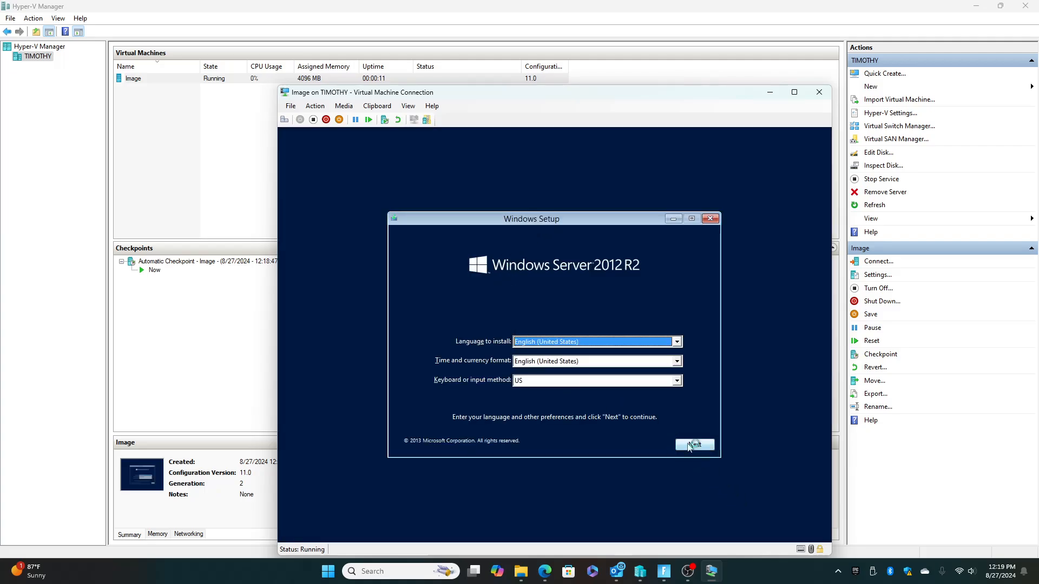
Start the installation with the default English (United States) settings and choose Windows Server 2012 R2 Standard Evaluation (Server with a GUI).
click(689, 445)
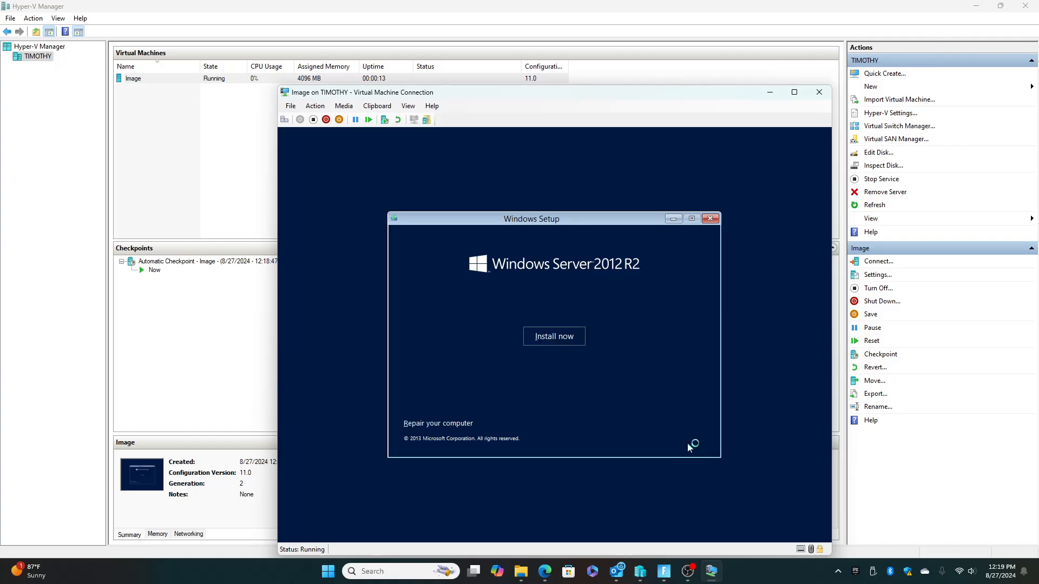
click(542, 338)
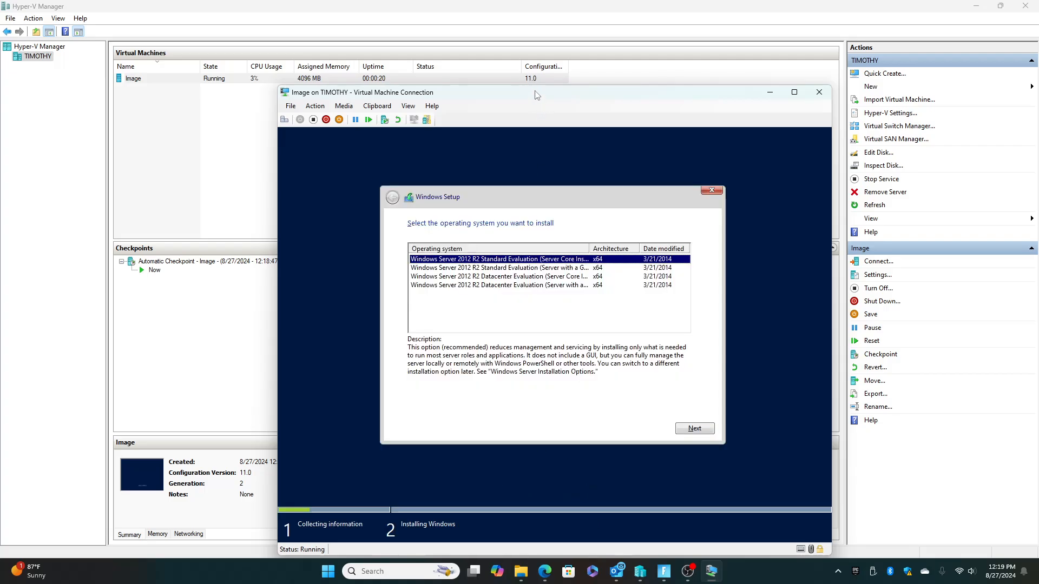
drag(535, 94, 527, 49)
drag(580, 204, 605, 204)
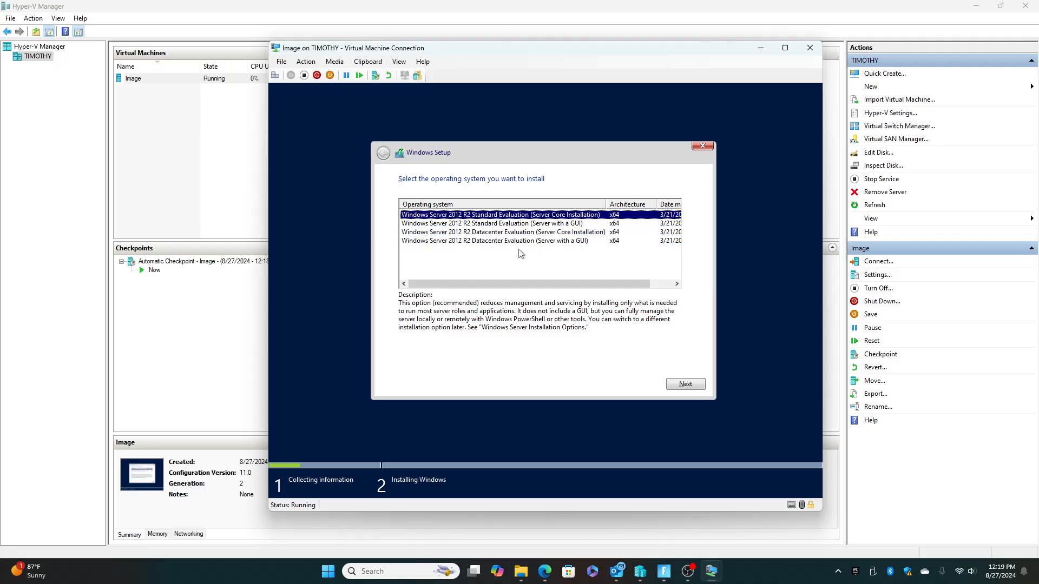
click(506, 224)
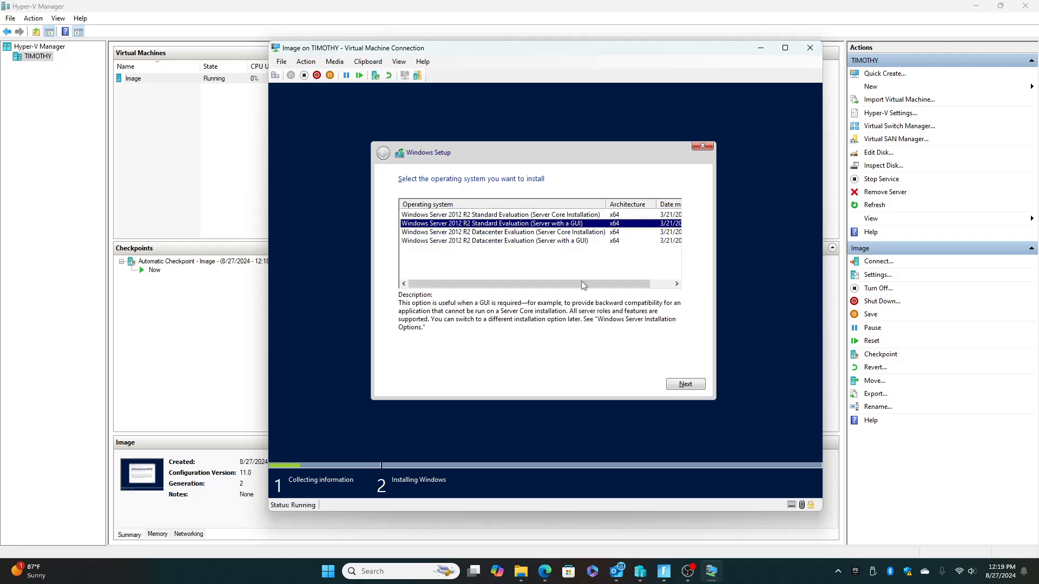
click(683, 387)
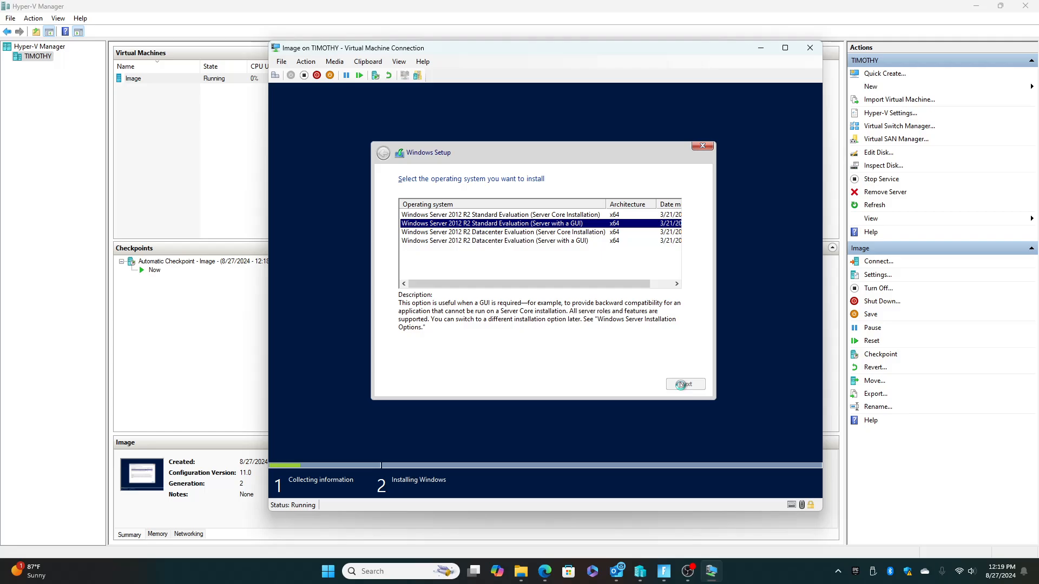
Accept the license terms and start a custom installation of Windows on Drive 0 Unallocated Space.
click(437, 359)
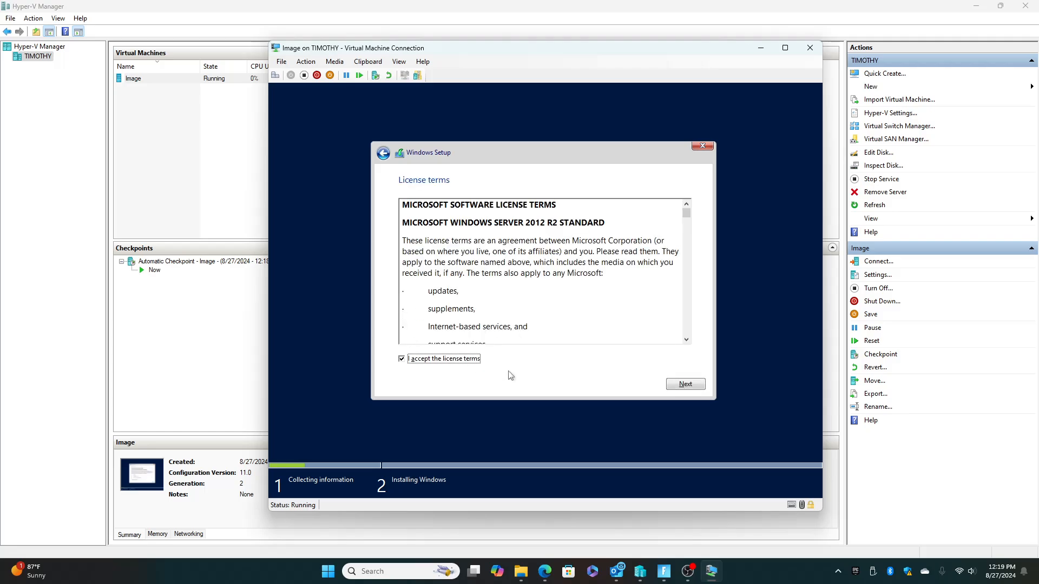
click(682, 386)
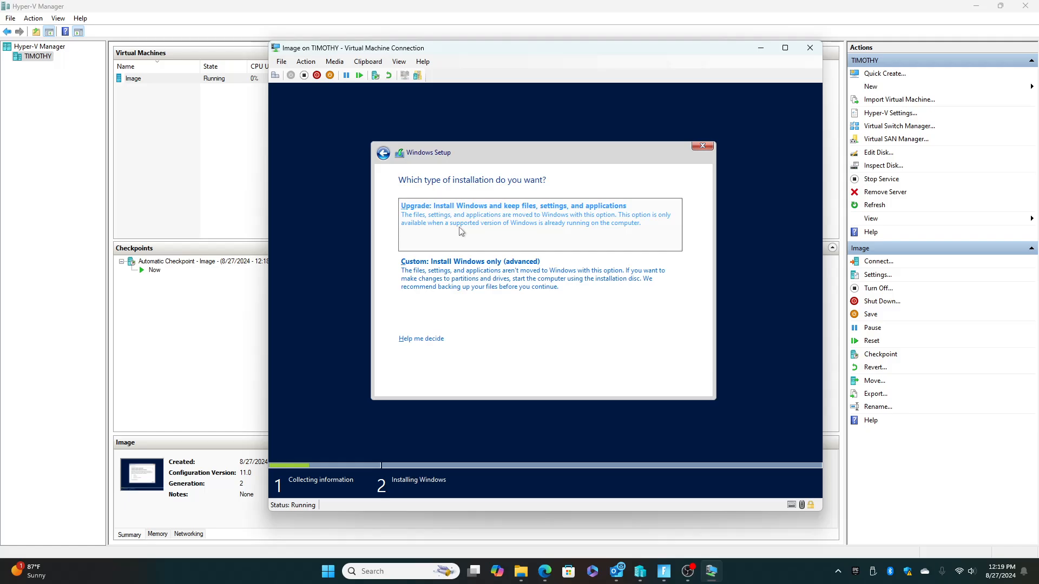
click(421, 277)
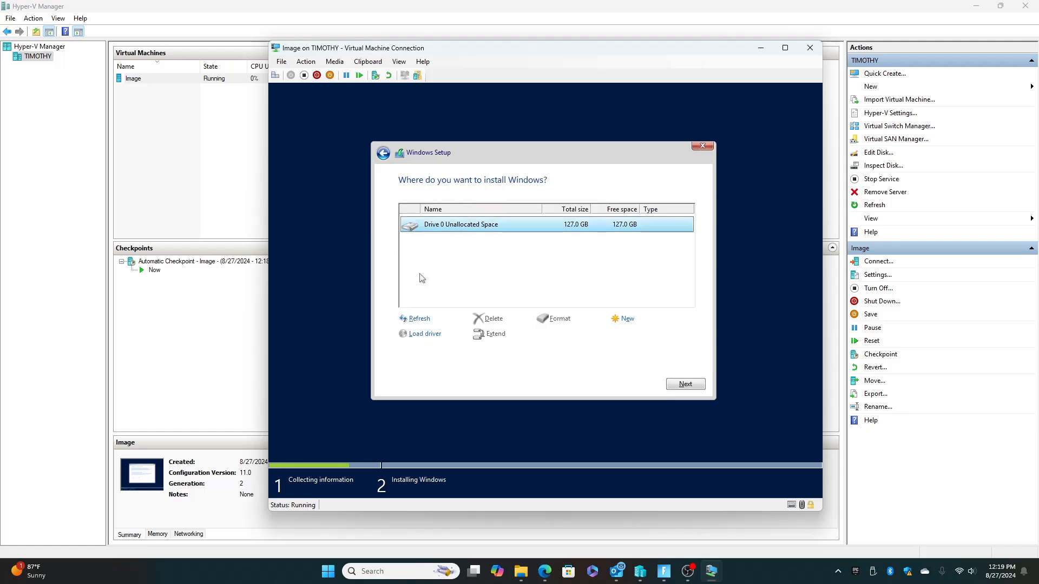
click(685, 383)
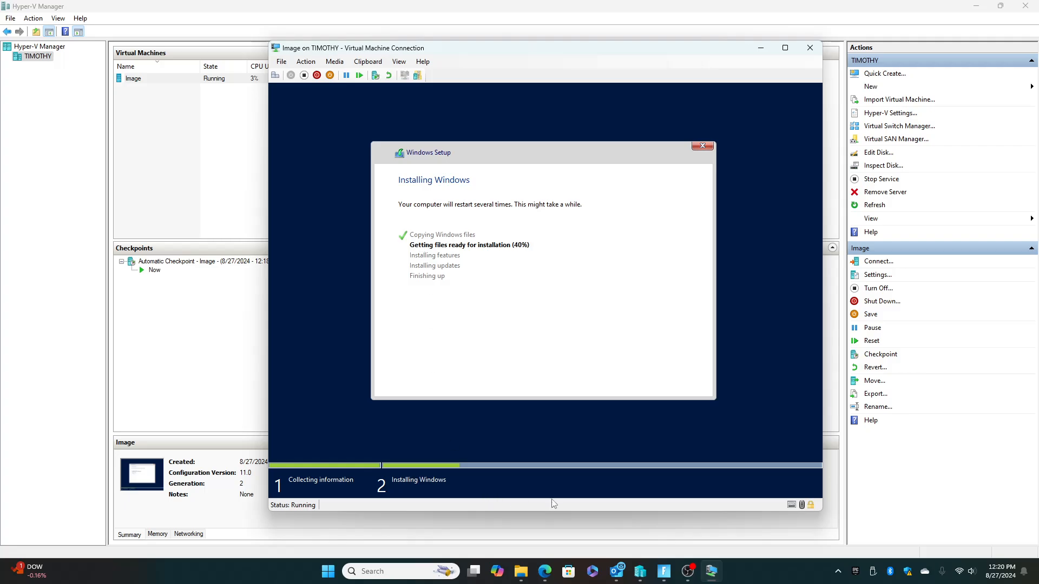
Examine the host's disk, network and GPU activity in Task Manager's performance view during the installation, and close Task Manager.
right_click(763, 576)
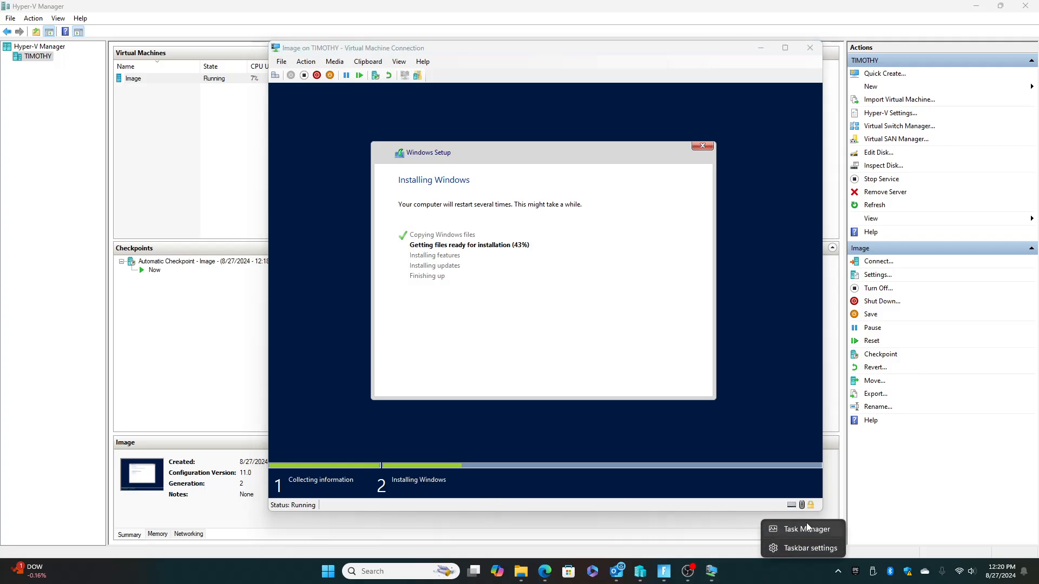
click(806, 526)
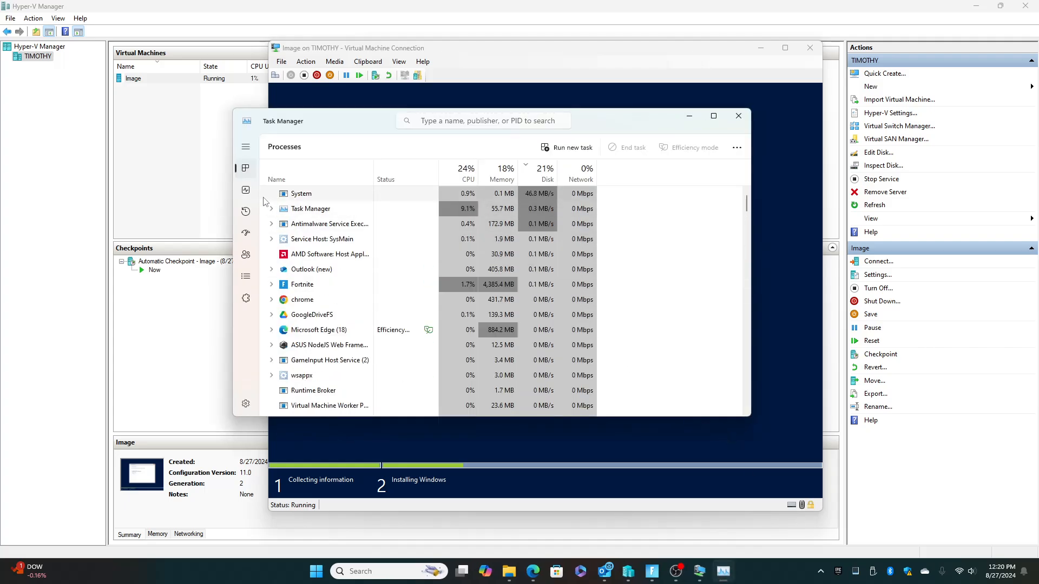
click(246, 192)
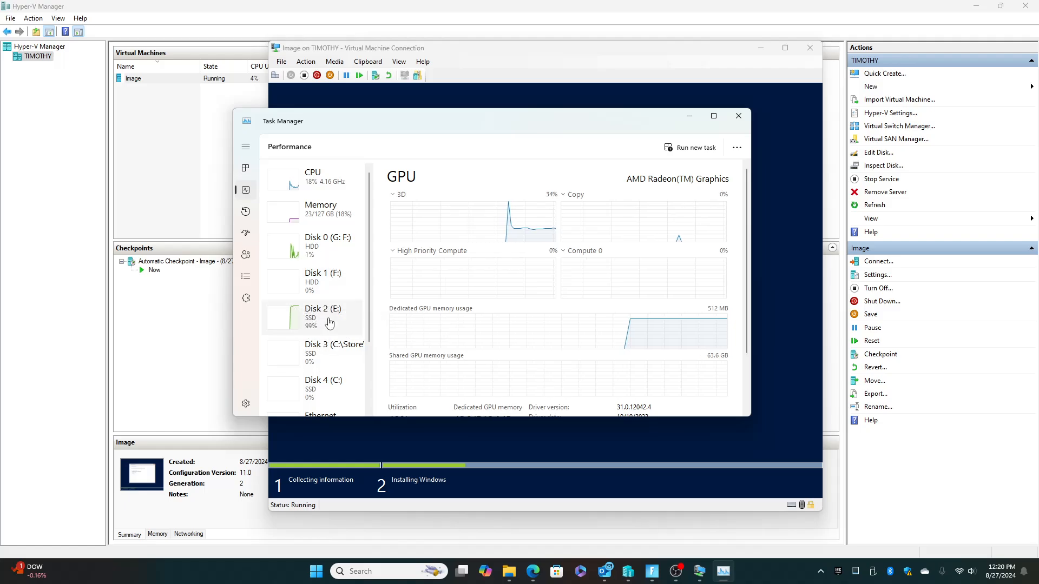
scroll(328, 321, down, 1)
scroll(328, 322, down, 1)
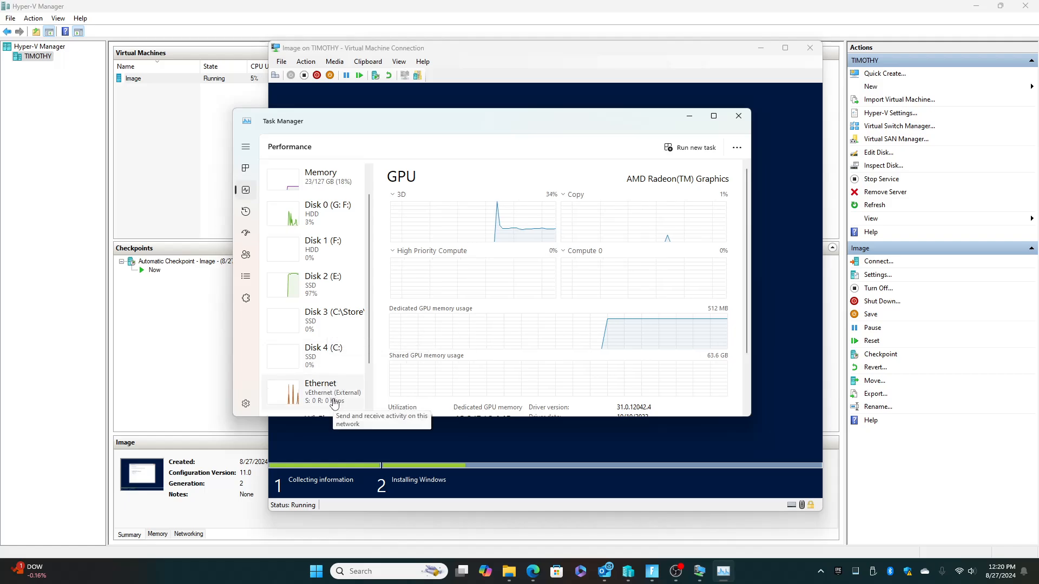
scroll(334, 403, down, 1)
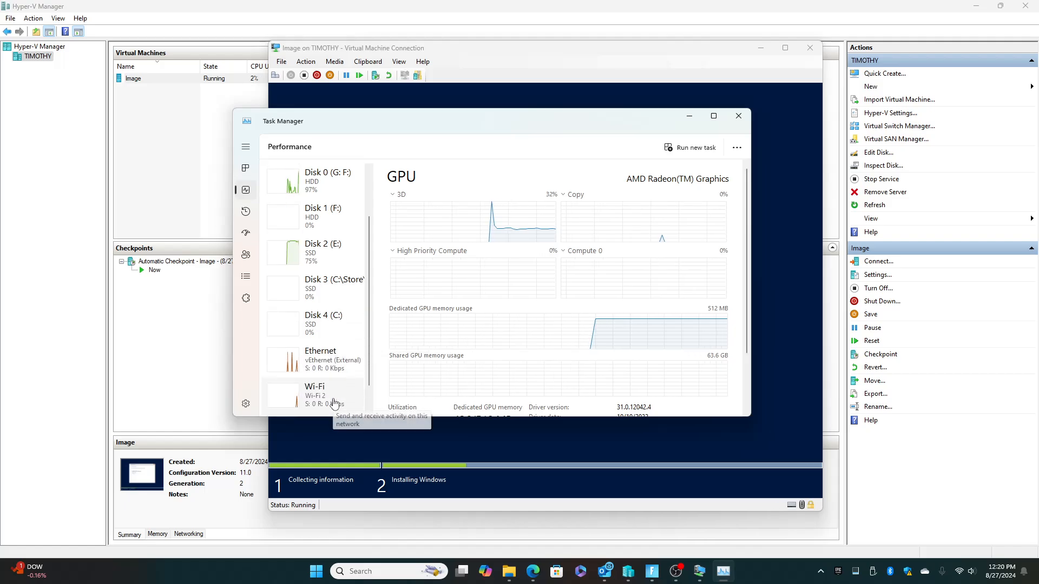
scroll(333, 403, down, 1)
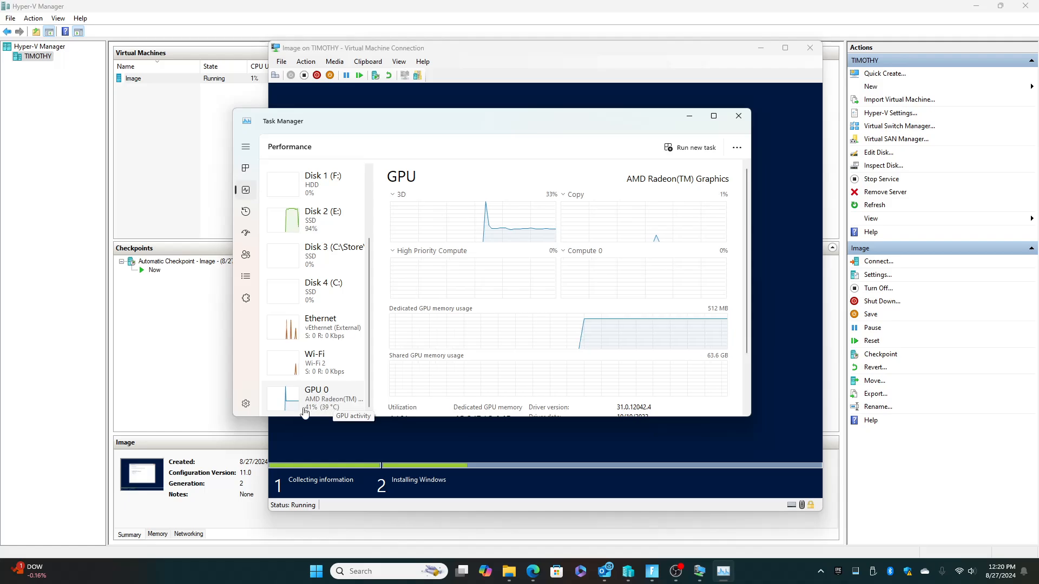
scroll(287, 411, up, 3)
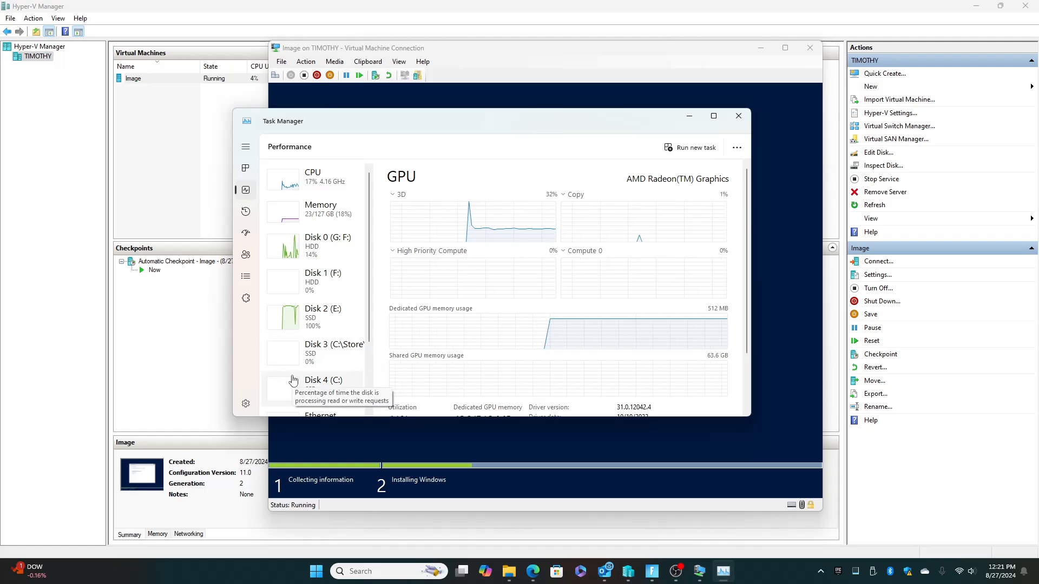
click(738, 116)
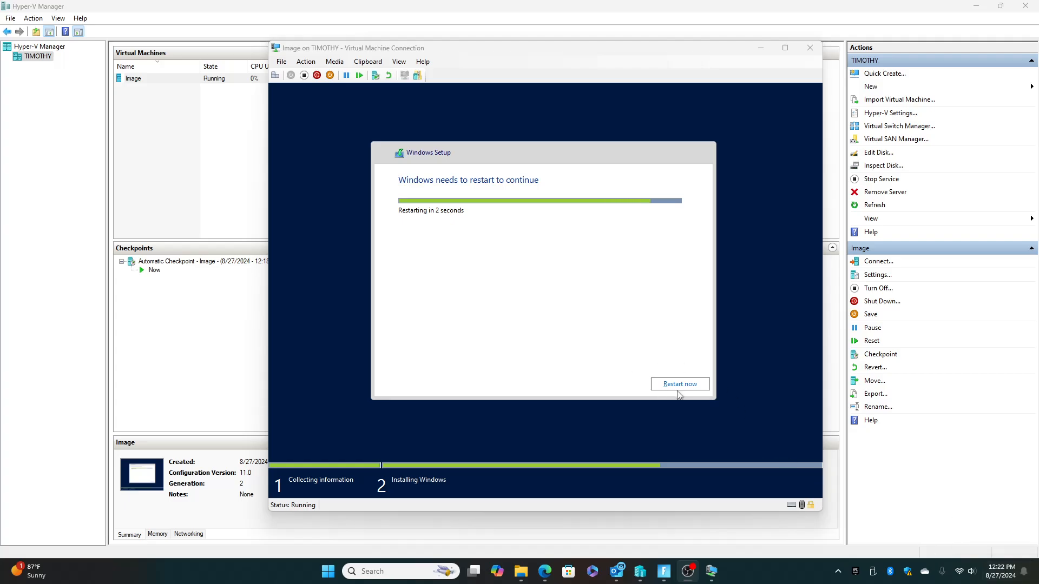
Restart the virtual machine to continue setup, and set and confirm the built-in Administrator account's password.
click(677, 385)
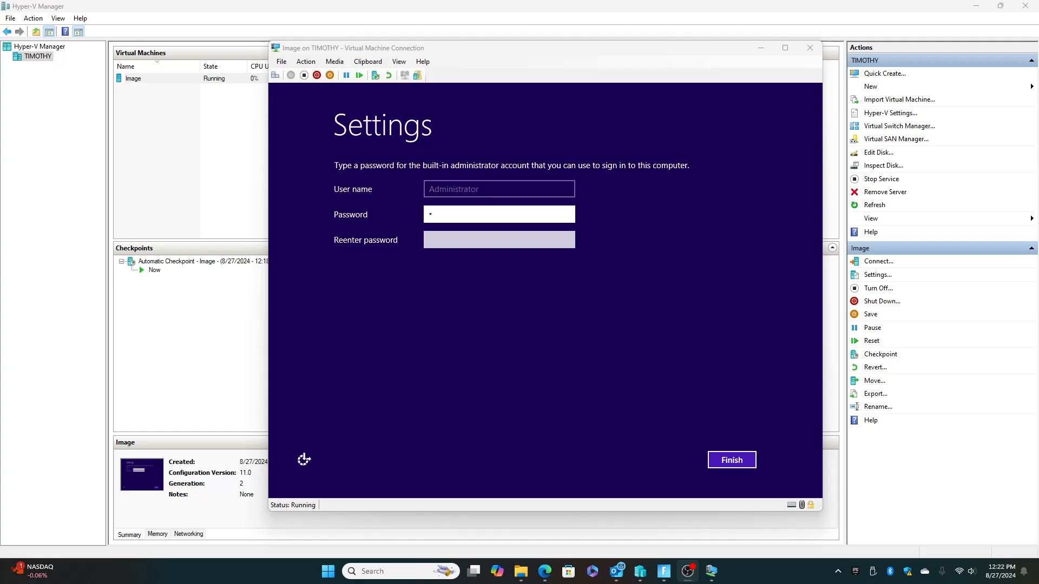
click(473, 217)
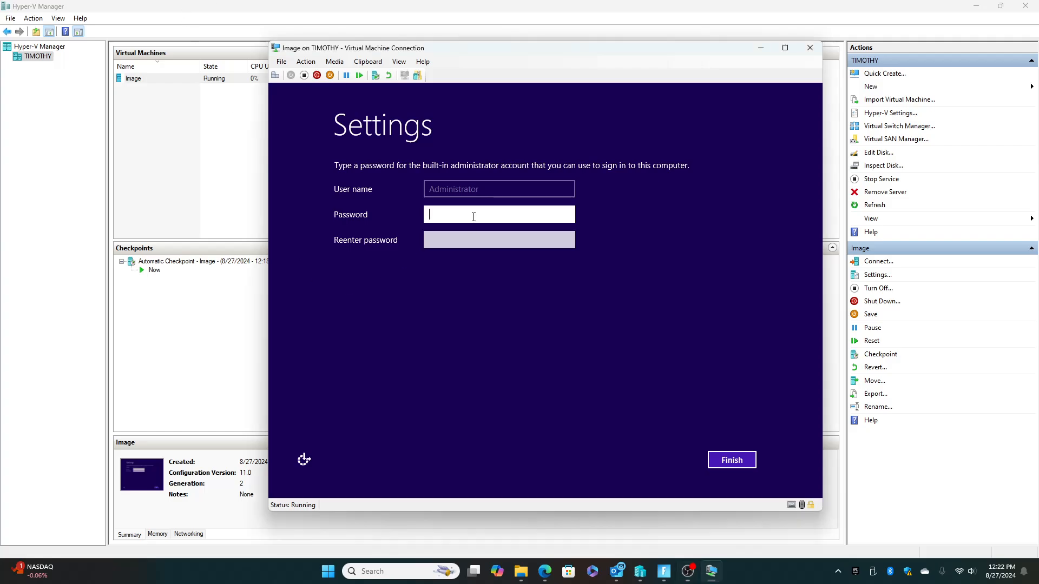
text(Password••••••••)
key(Tab)
text(Password)
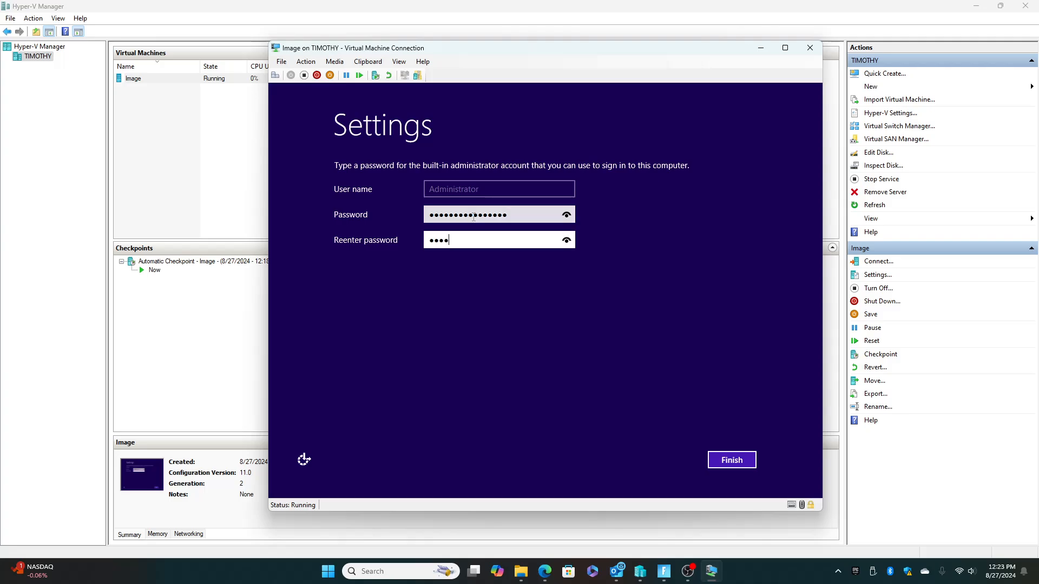
text(••••••••)
click(732, 460)
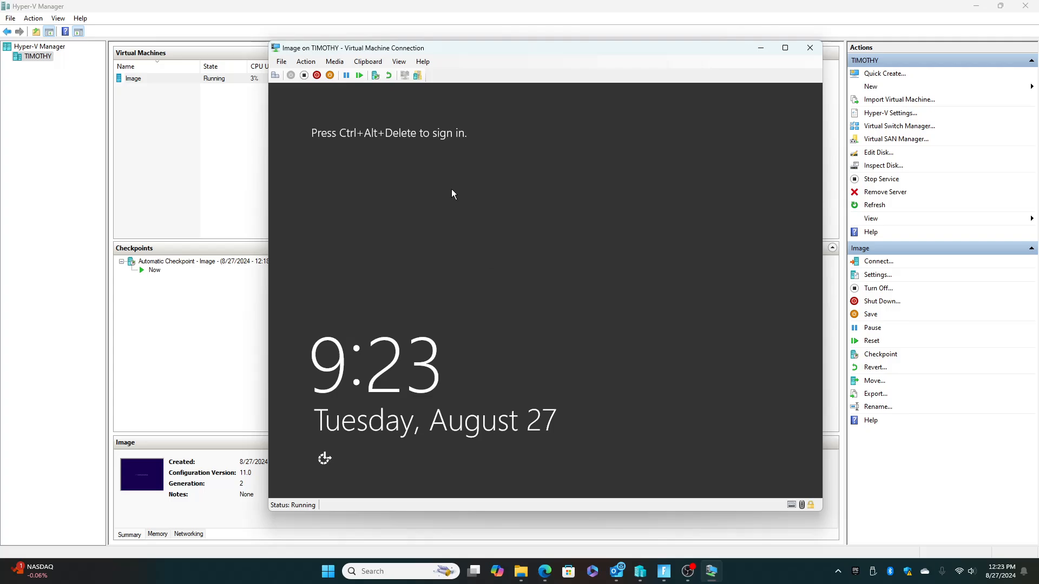
Unlock the virtual machine's sign-in screen and sign in as Administrator with the account password.
click(275, 74)
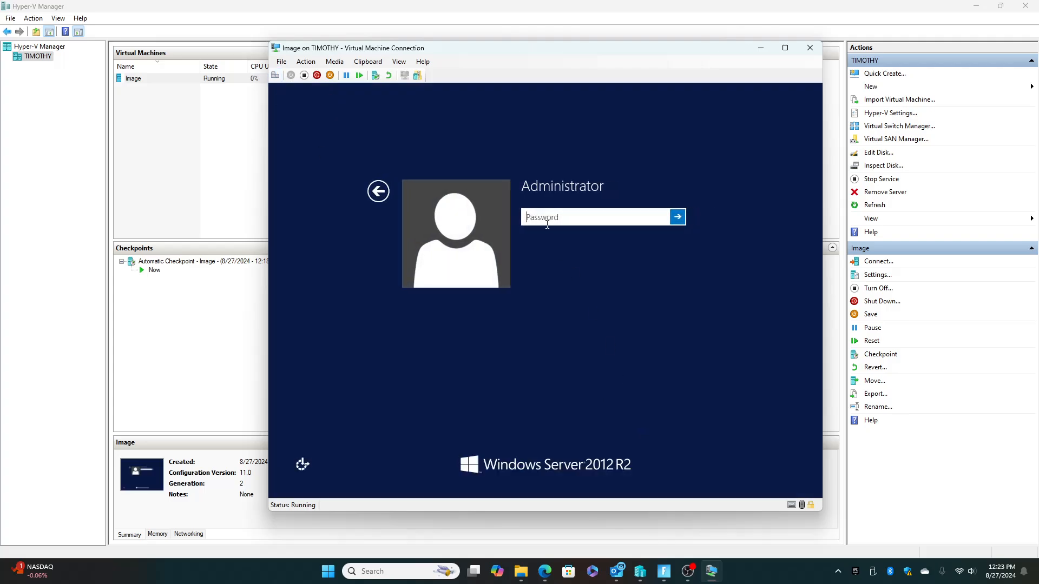
text(***************)
key(Return)
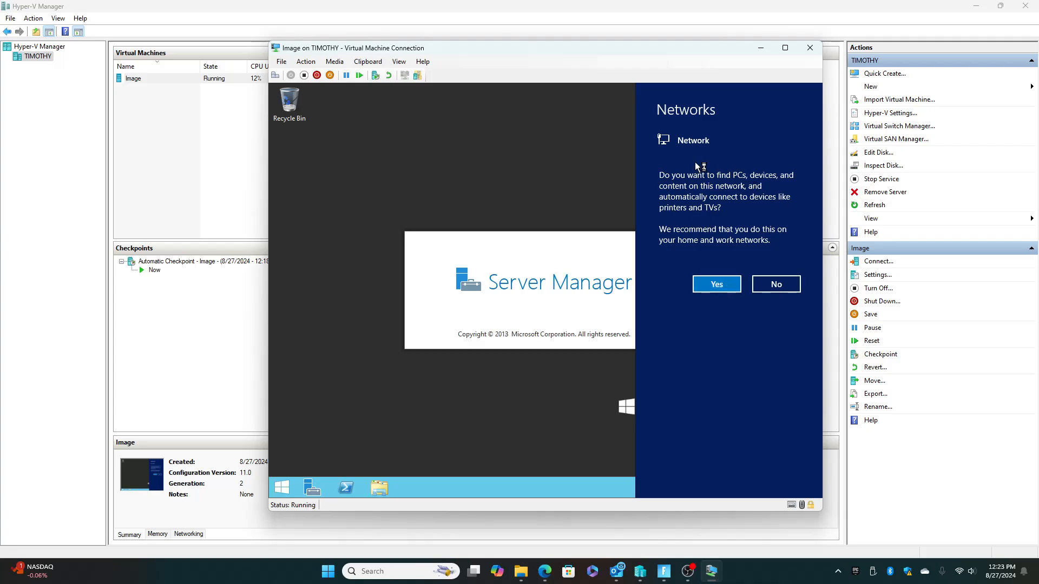
Allow the virtual machine to find PCs and devices on its network, and close Server Manager.
click(716, 284)
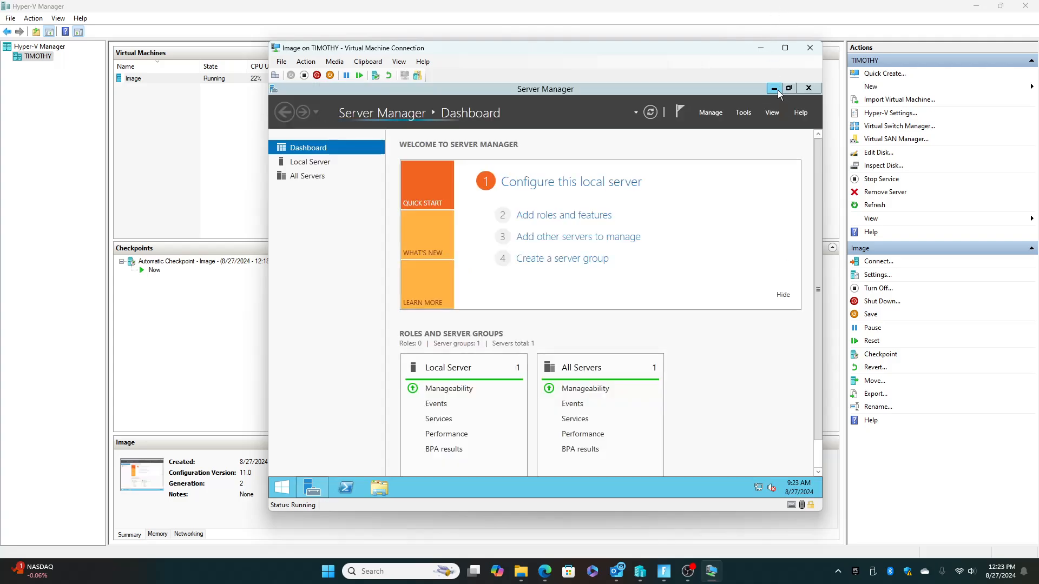
drag(651, 186, 634, 173)
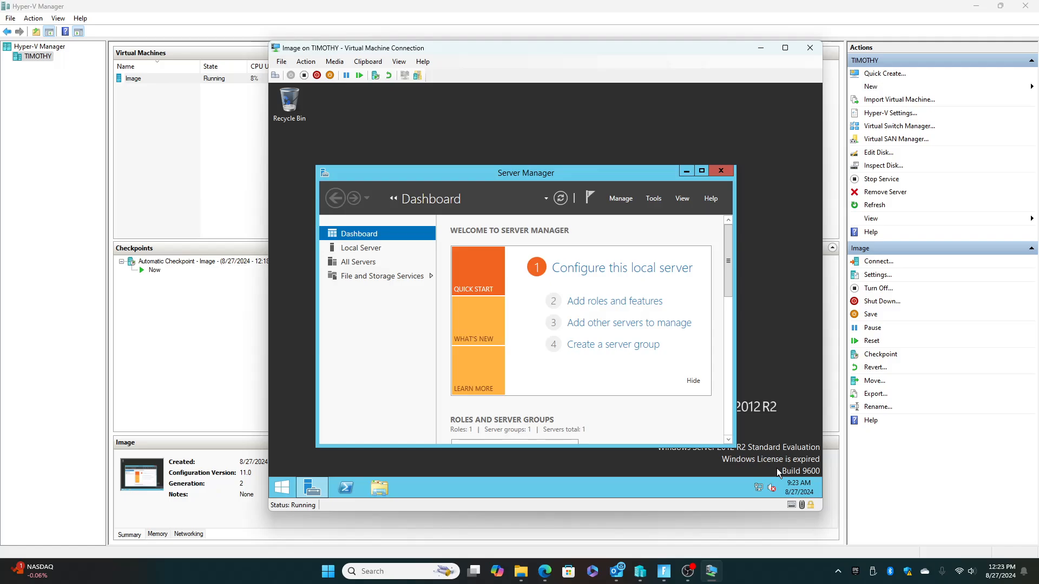
drag(558, 173, 579, 103)
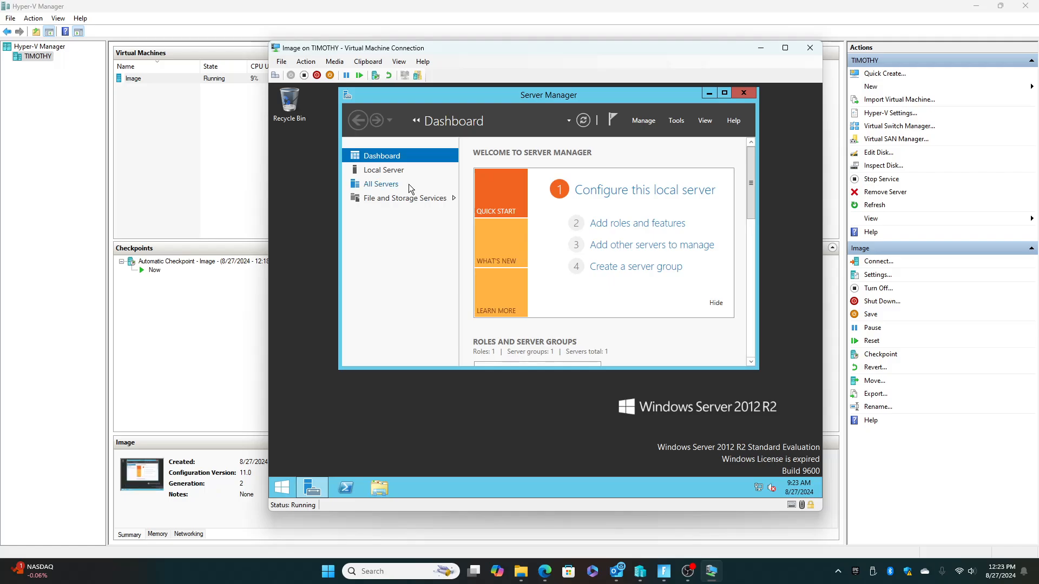
click(744, 95)
Search the virtual machine for "update" and start checking for Windows updates.
click(282, 487)
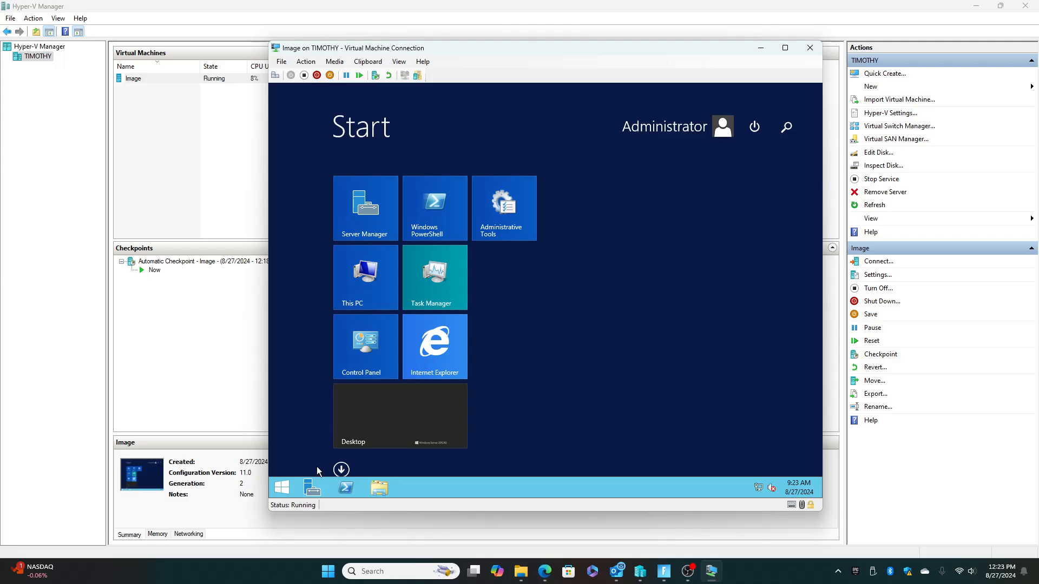
text(update)
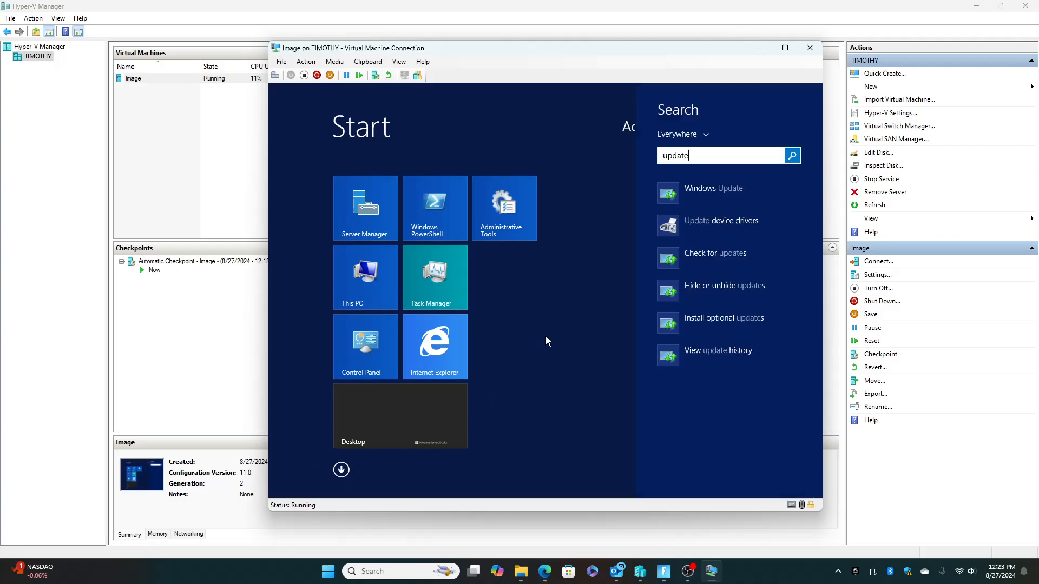
click(702, 265)
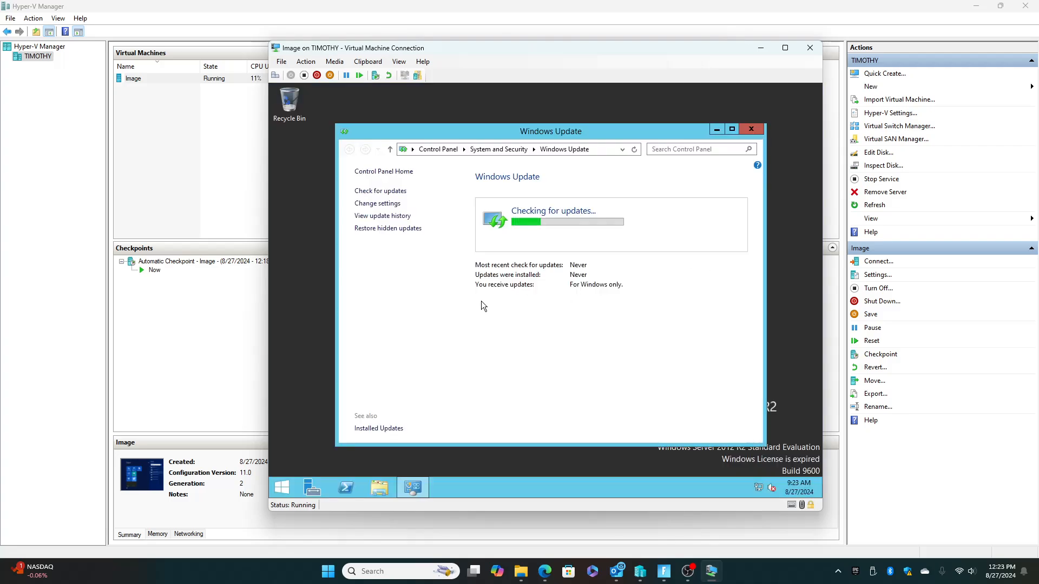